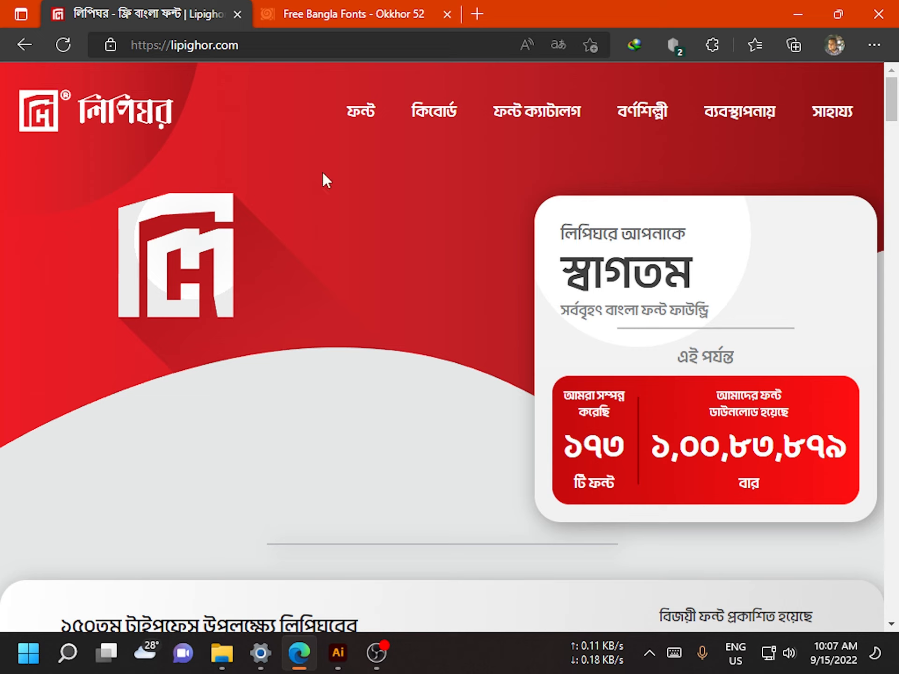
Open the free fonts catalogue on the Lipighor site and browse its second page
mouse_move(341, 134)
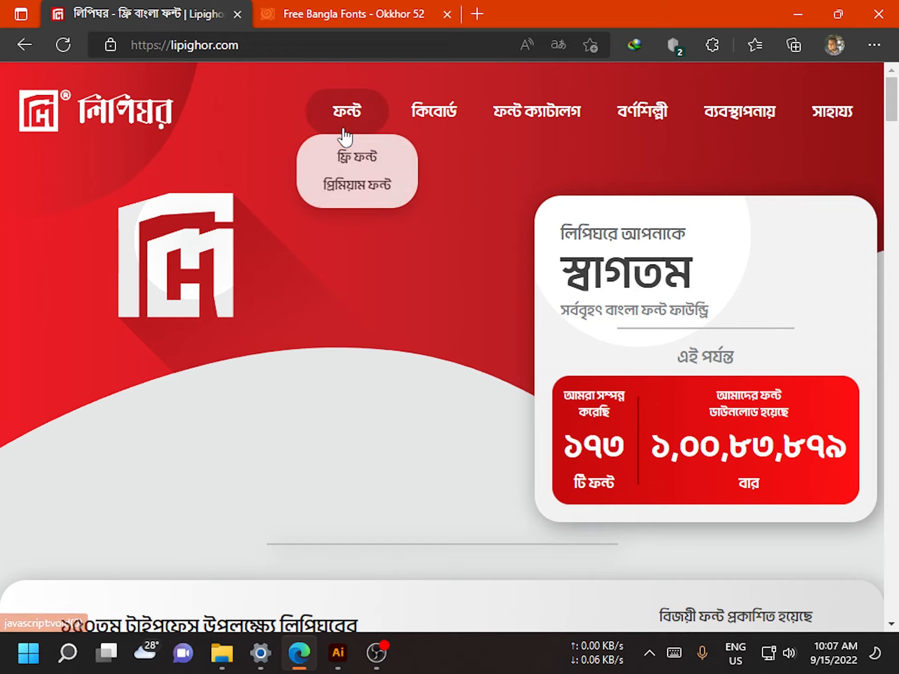
click(341, 161)
scroll(162, 268, down, 5)
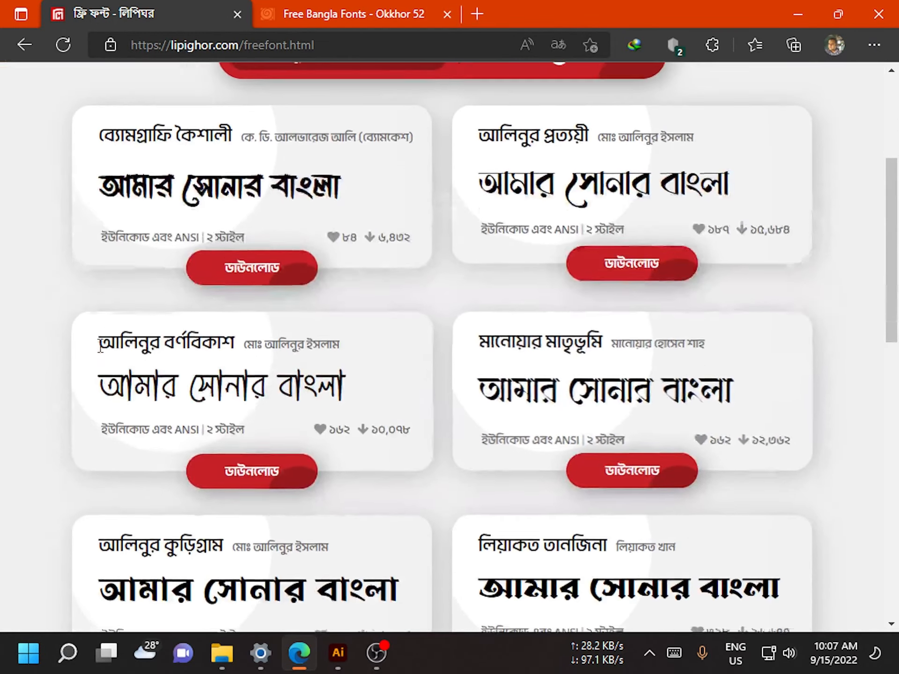
scroll(99, 346, down, 10)
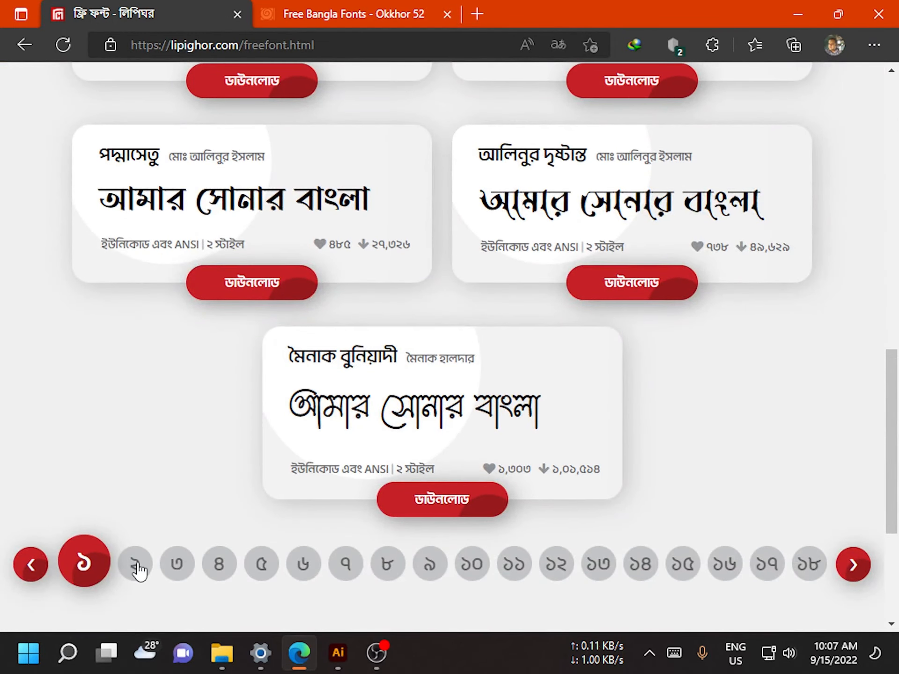
click(136, 565)
scroll(75, 397, down, 5)
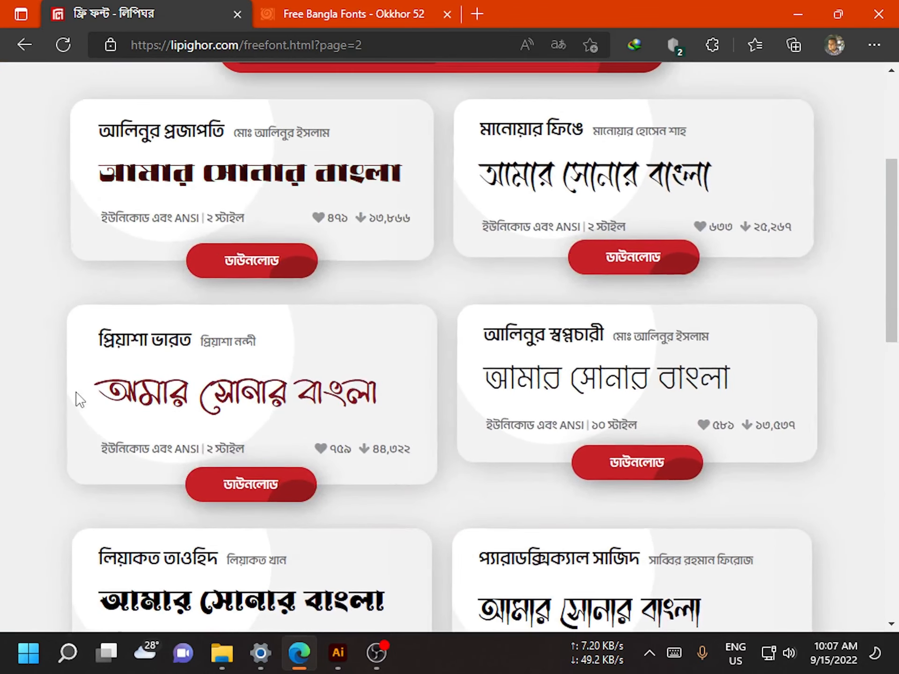
scroll(79, 399, down, 2)
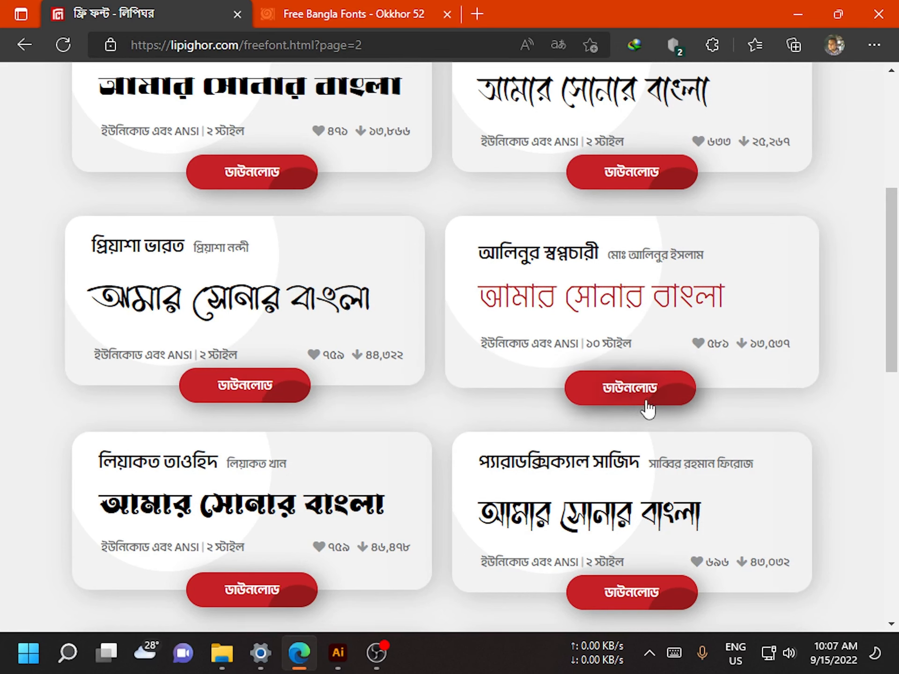
Open the আলিনুর স্বপ্নচারী font page and review its details and its upright and italic style samples
click(628, 400)
scroll(31, 406, down, 10)
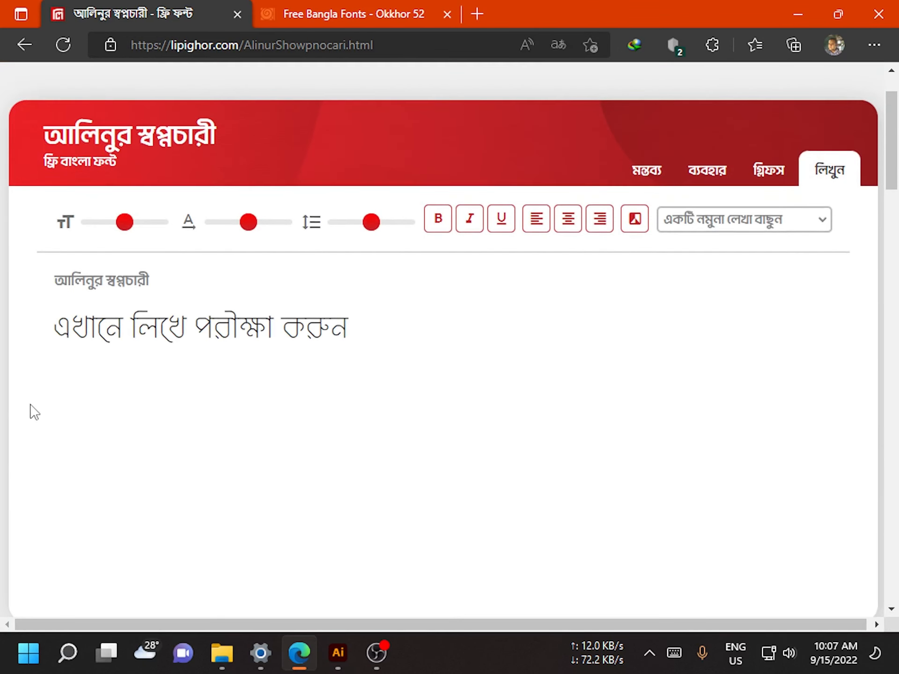
scroll(30, 404, up, 5)
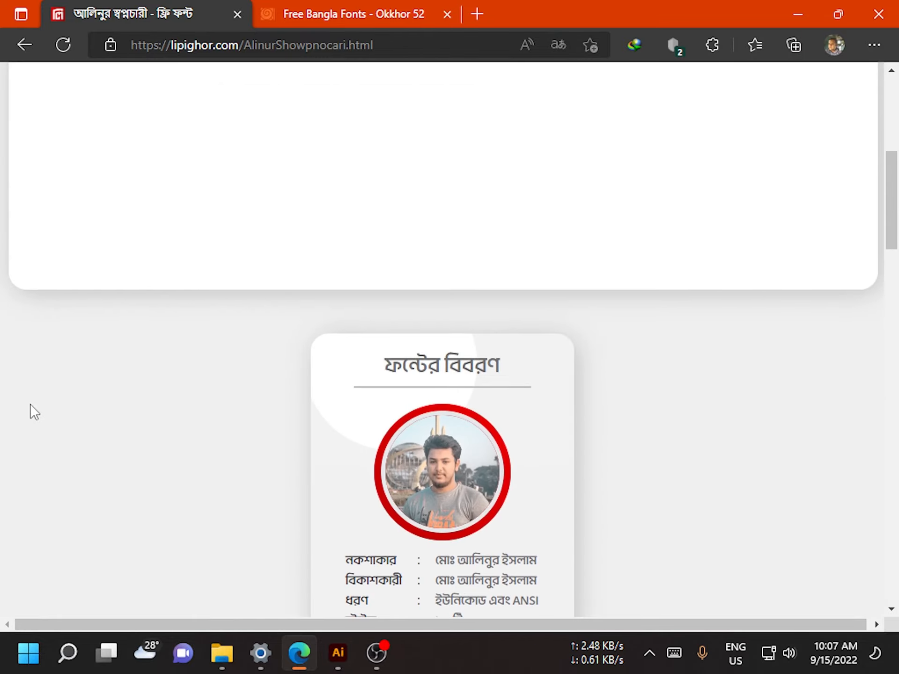
scroll(30, 403, up, 5)
scroll(30, 404, down, 15)
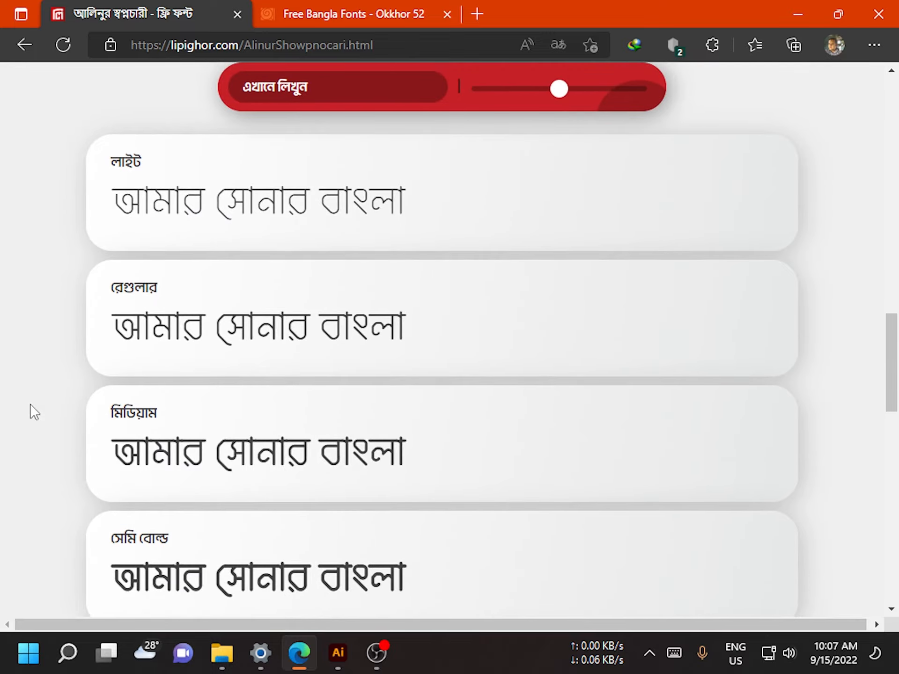
scroll(30, 404, down, 15)
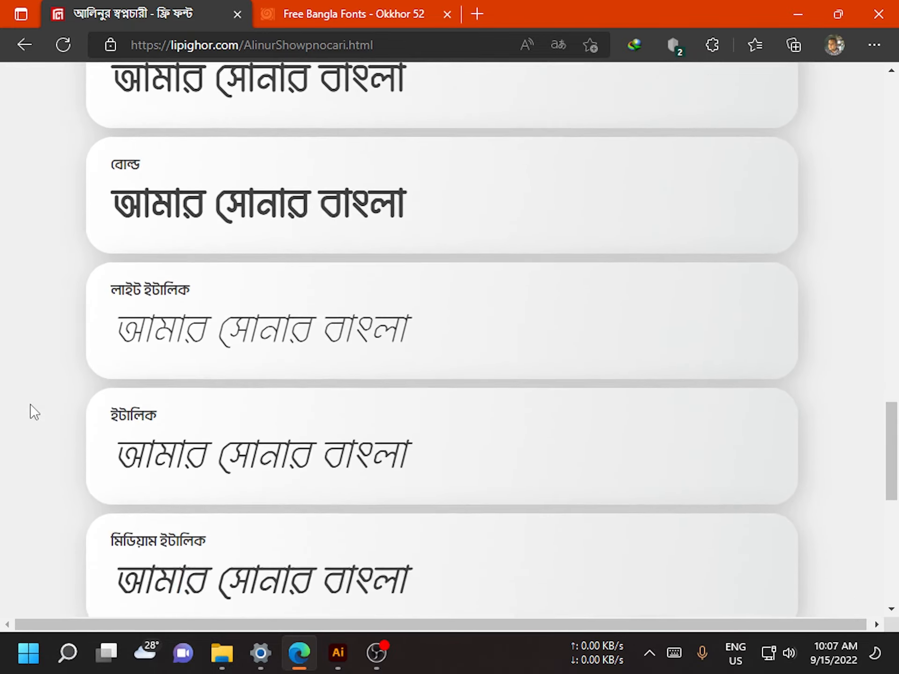
scroll(30, 404, up, 15)
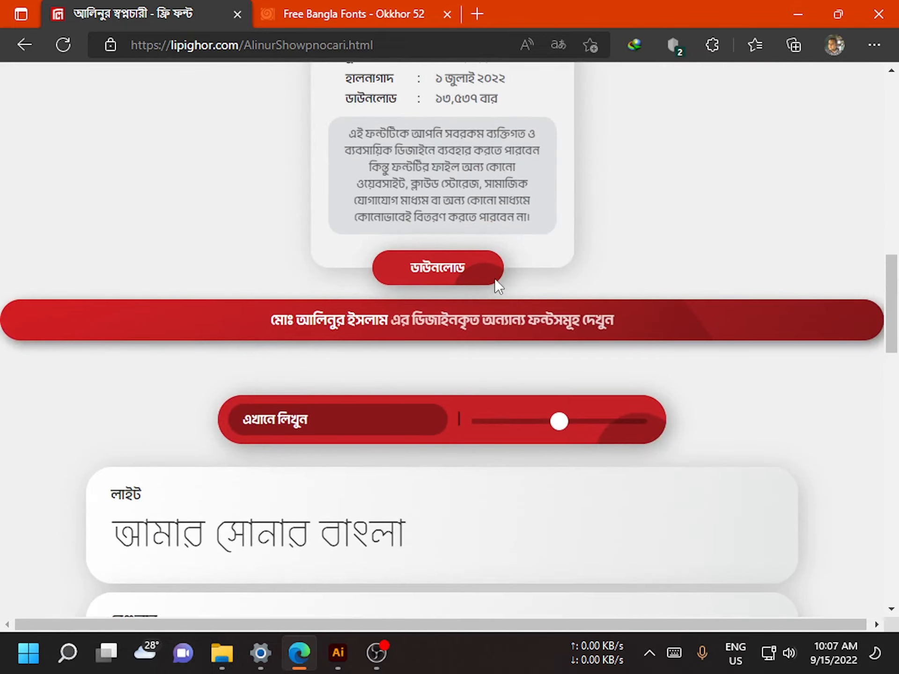
Download the আলিনুর স্বপ্নচারী font, agreeing to the usage terms and keeping the default duplicate-download option, and dismiss the terms notice
click(494, 278)
click(373, 379)
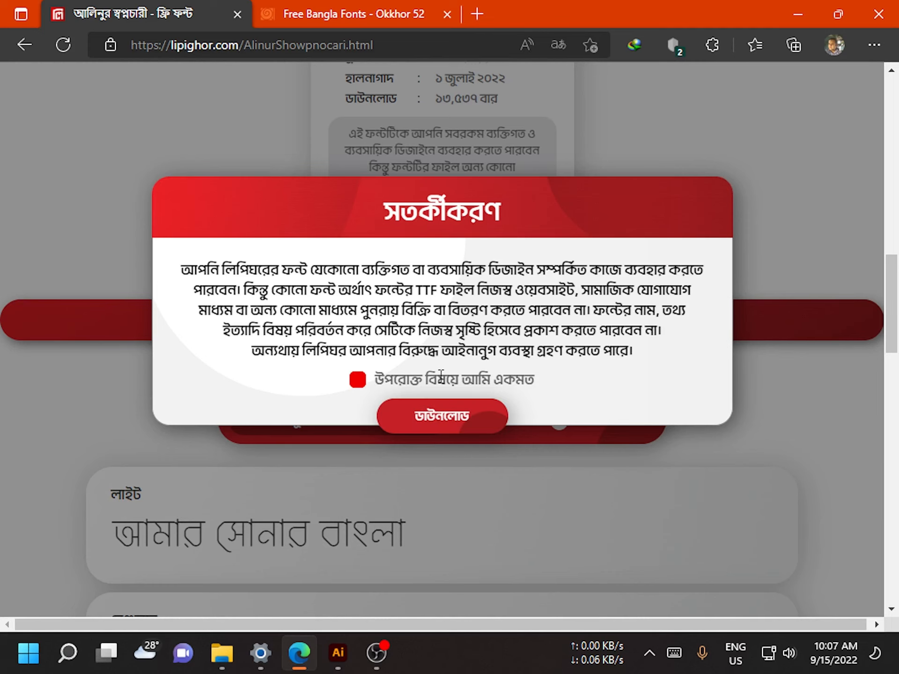
click(468, 429)
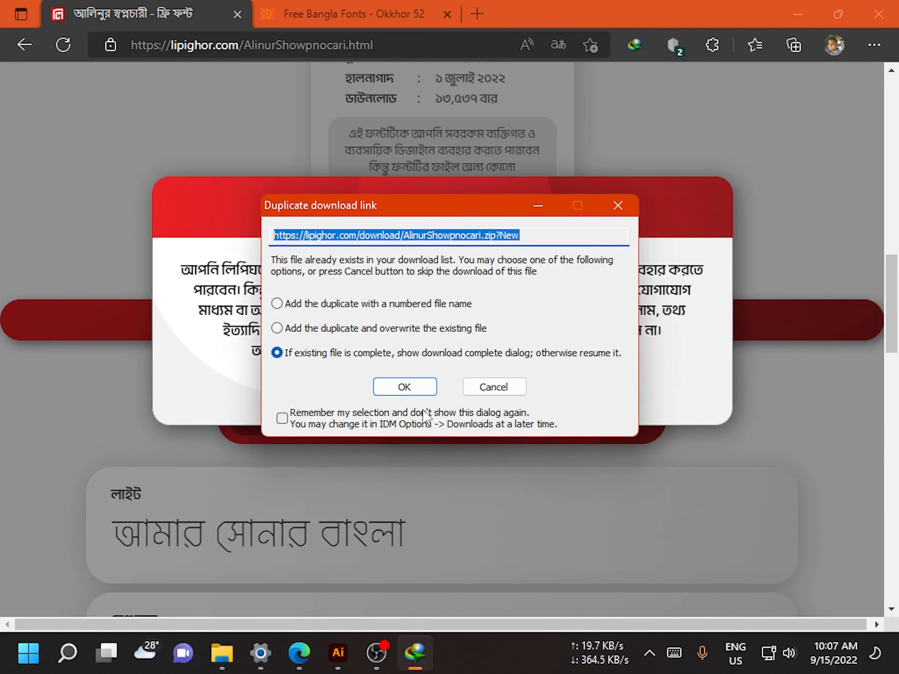
click(415, 389)
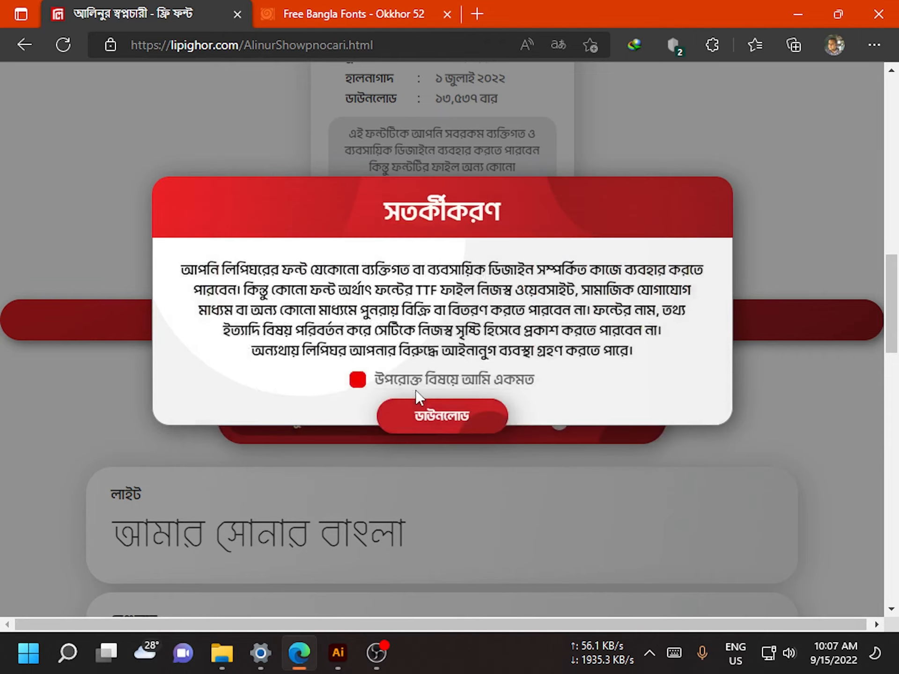
click(749, 167)
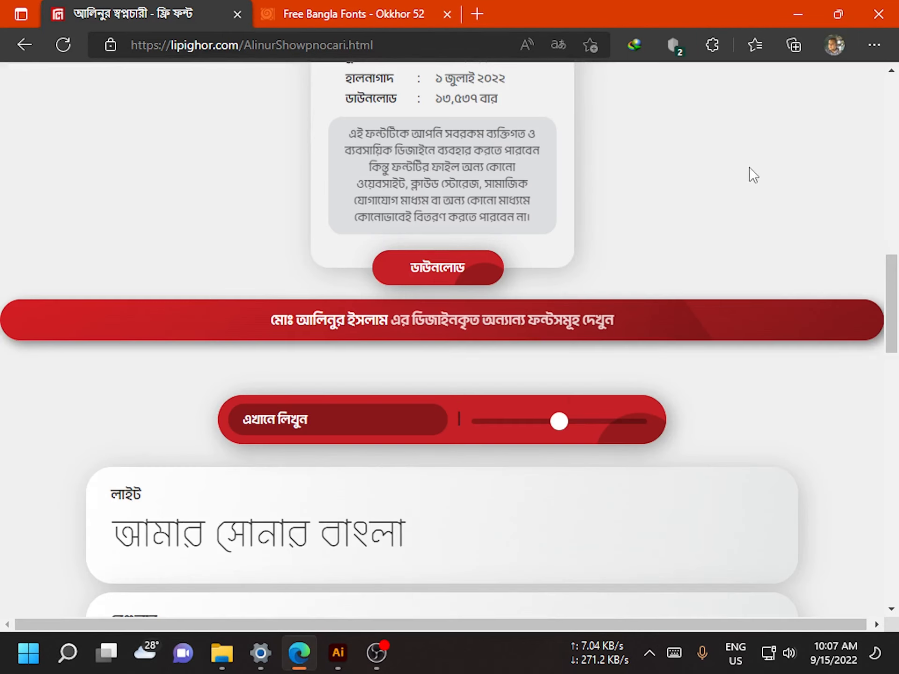
Return to the free fonts catalogue and go to its third page
click(20, 46)
scroll(195, 334, down, 3)
scroll(195, 333, down, 10)
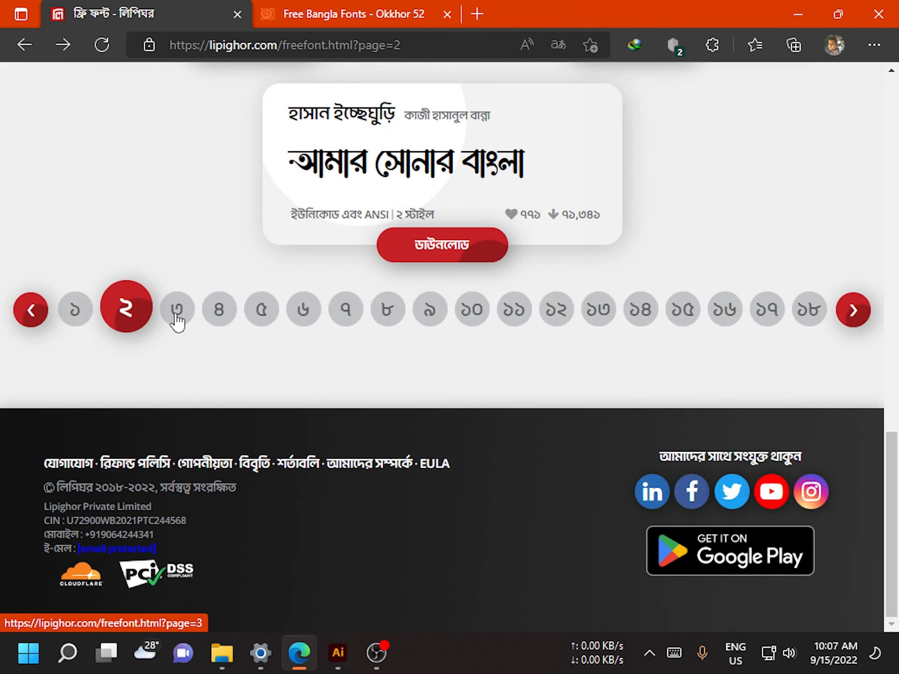
click(177, 322)
scroll(71, 351, down, 3)
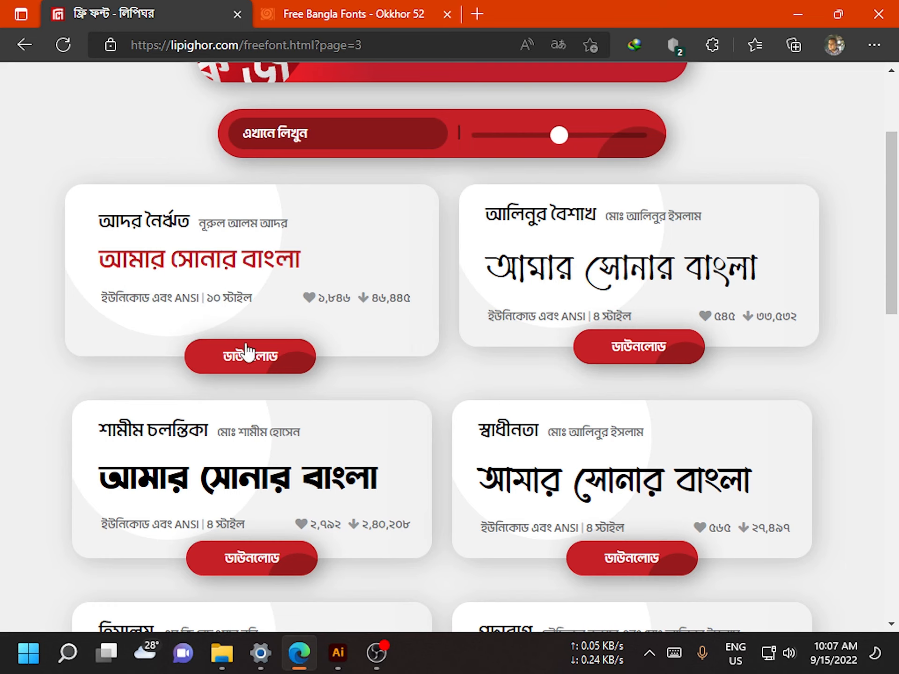
Open the আদর নৈর্ঋত font page and review its details and weight samples
click(263, 370)
scroll(315, 374, down, 10)
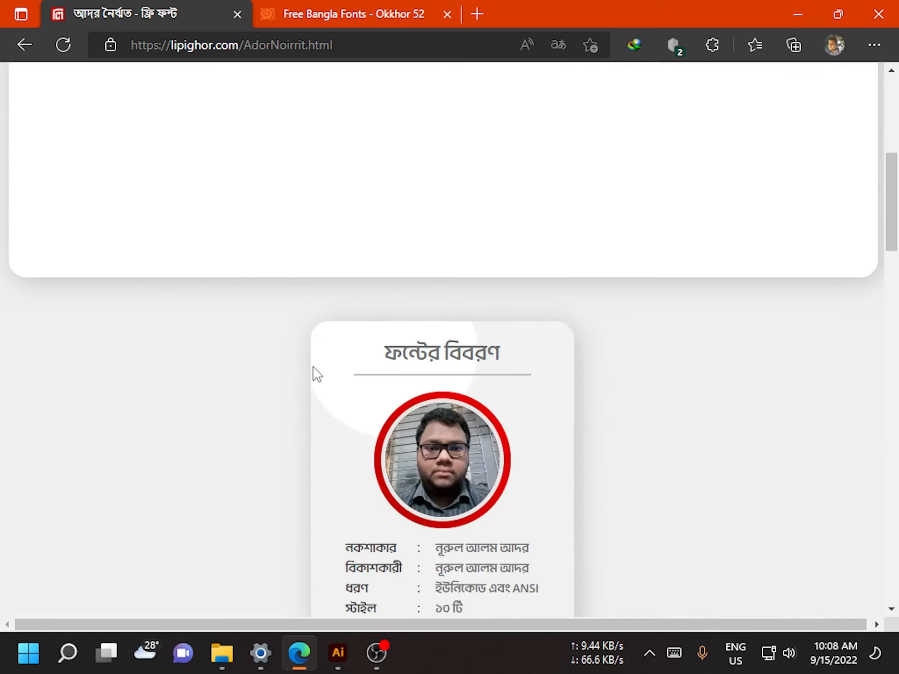
scroll(330, 375, down, 9)
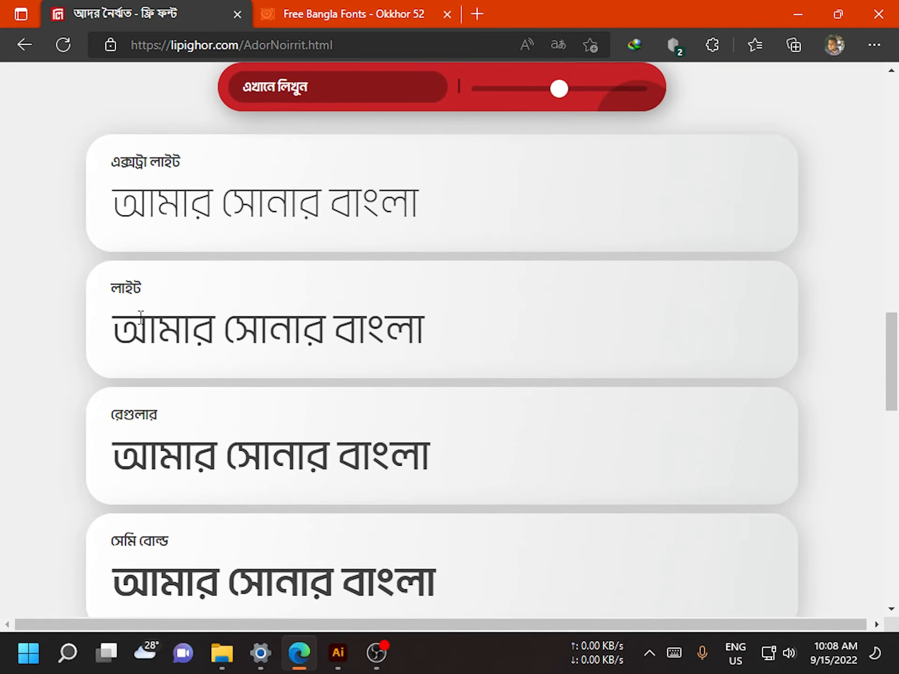
scroll(141, 318, up, 9)
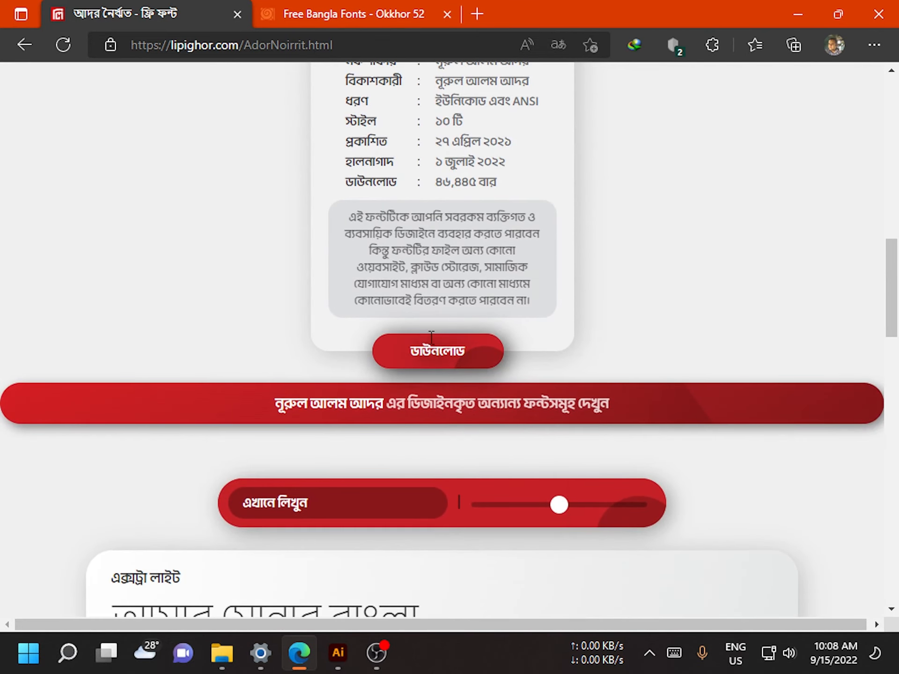
Download the আদর নৈর্ঋত font, agreeing to the usage terms and keeping the default duplicate-download option
click(413, 352)
click(360, 380)
click(410, 414)
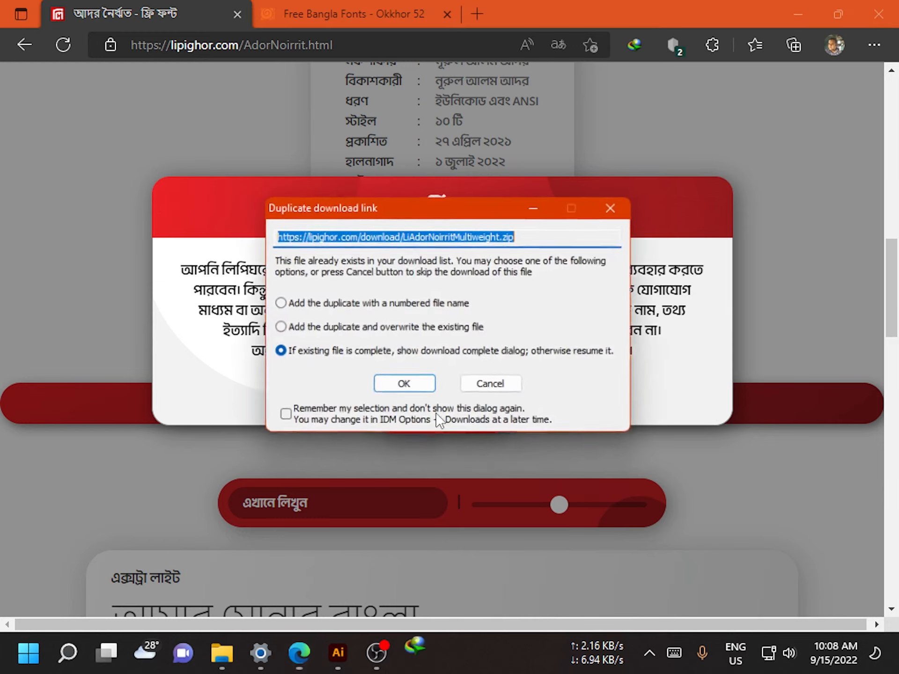
click(414, 387)
Switch to the Okkhor 52 site and download the Anek Bangla font, keeping the default duplicate-download option
key(ctrl+Tab)
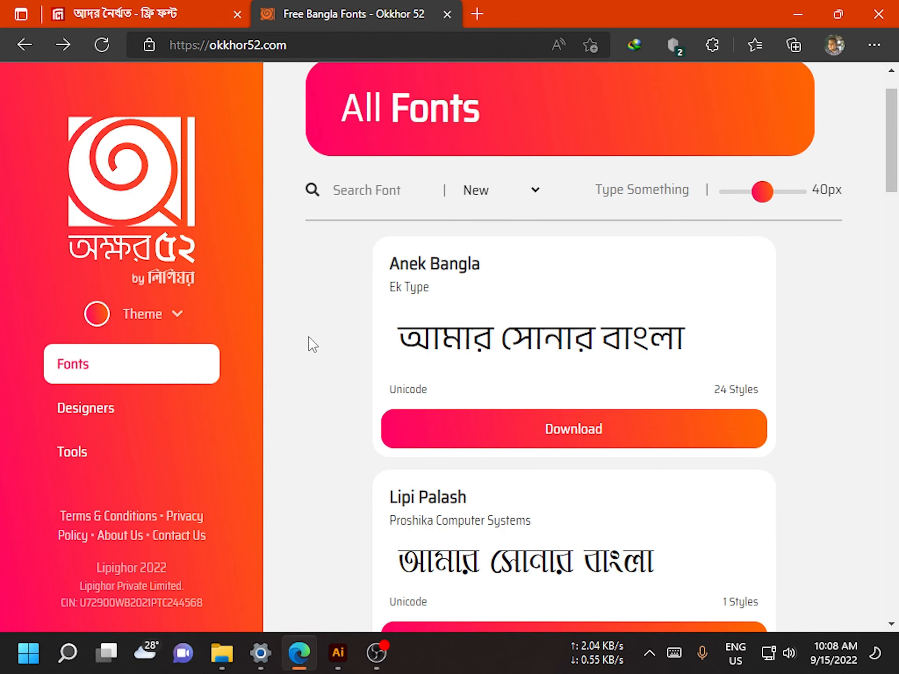
scroll(317, 331, down, 2)
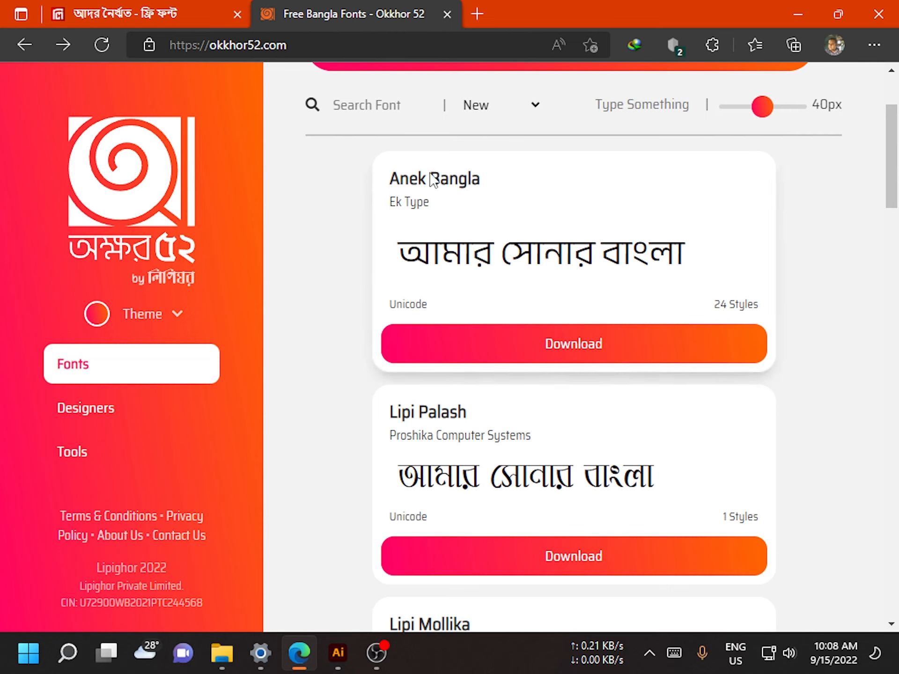
click(567, 349)
click(496, 504)
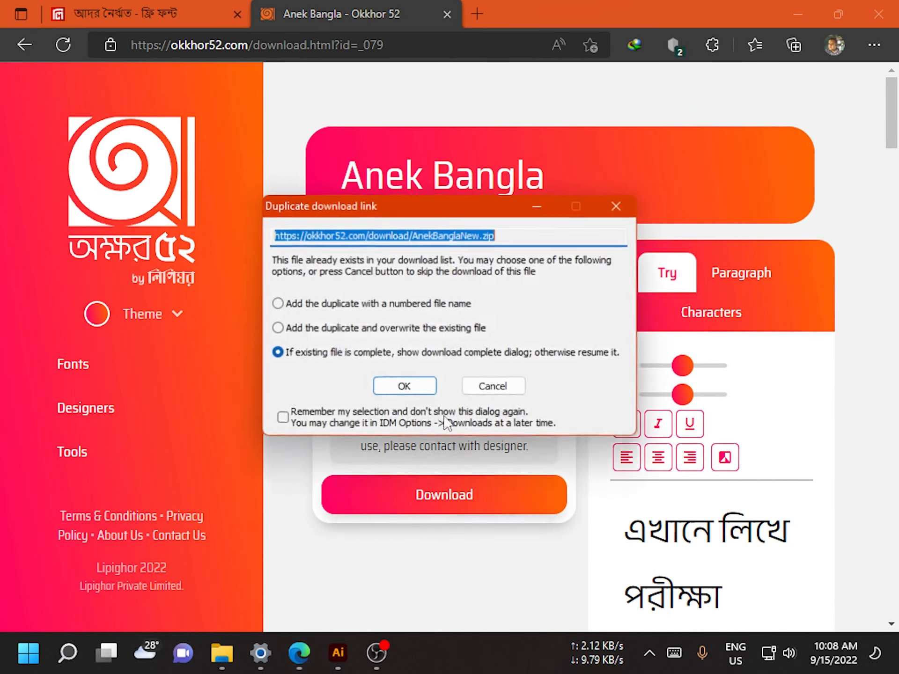
click(400, 395)
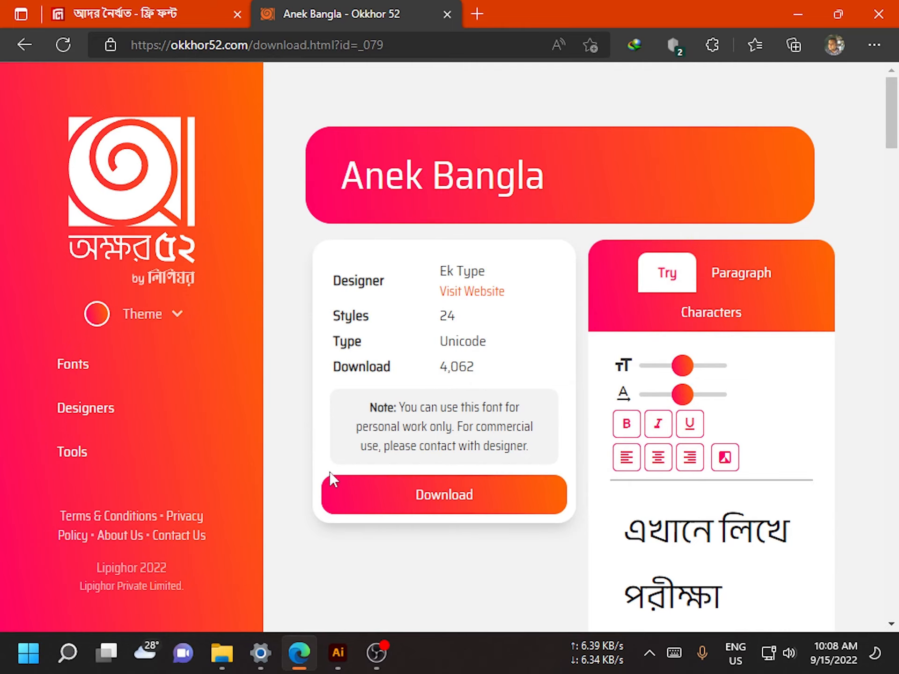
Switch to the Compressed downloads folder in File Explorer, open AnekBanglaNew.zip in WinRAR and move its window so the contents are visible
mouse_move(222, 653)
click(220, 539)
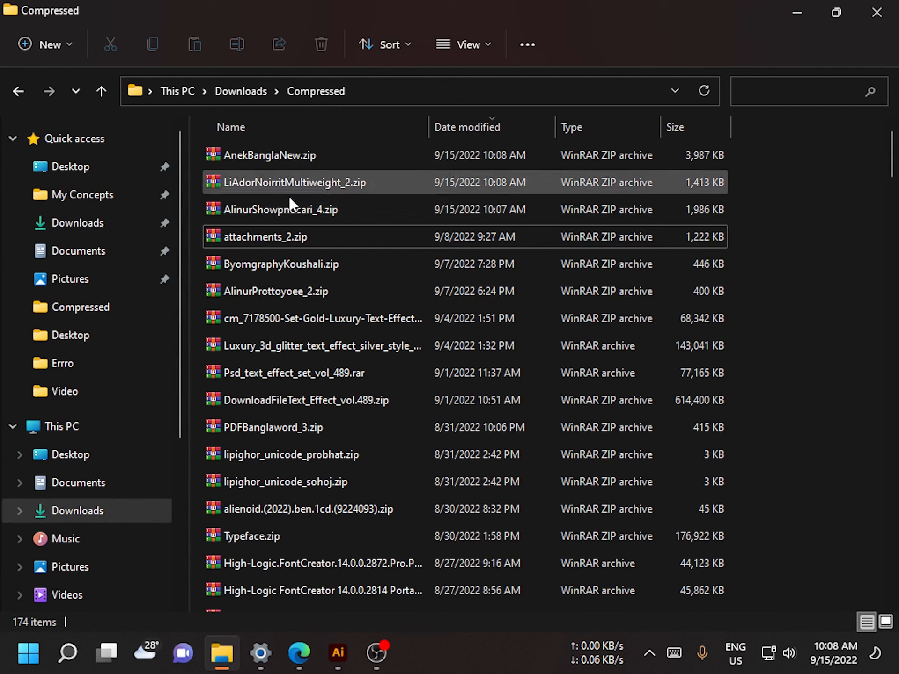
click(258, 155)
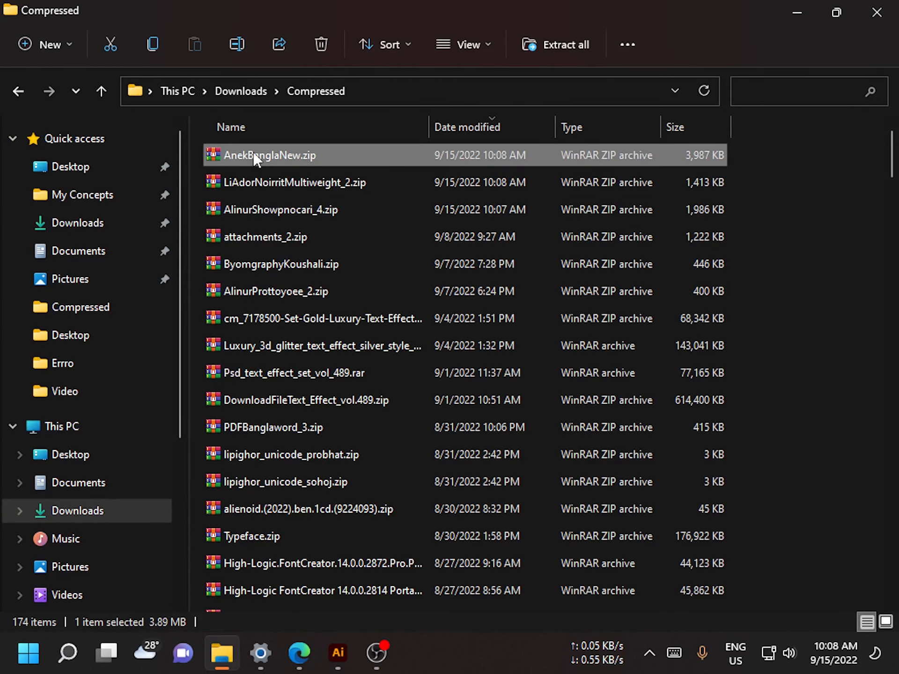
double_click(284, 156)
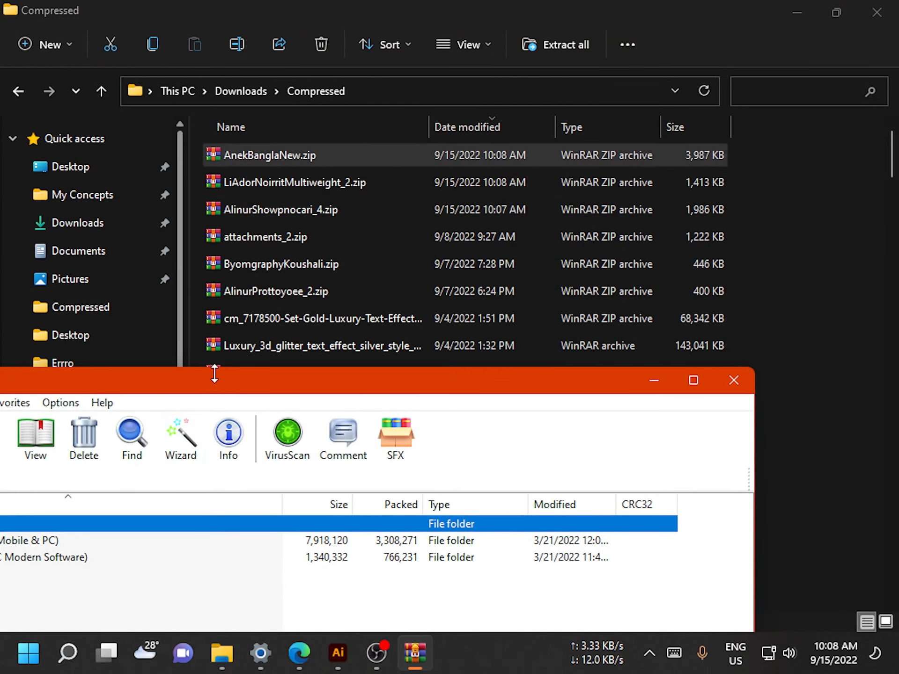
drag(216, 377, 424, 296)
drag(263, 290, 601, 239)
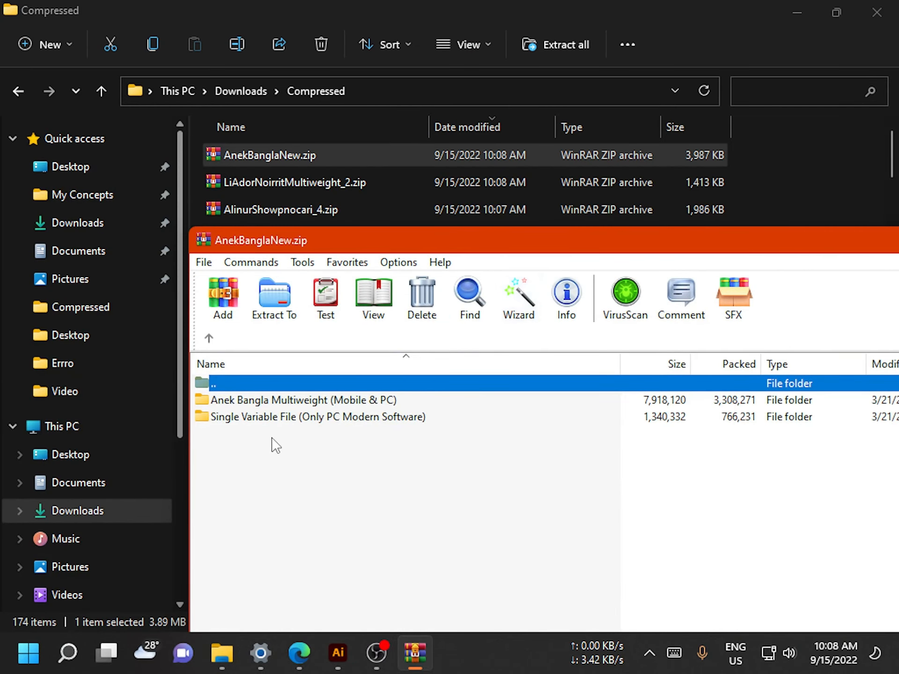
Inspect the subfolders of Anek Bangla Multiweight (Mobile & PC) in the archive, and return to the parent level
click(289, 418)
click(267, 399)
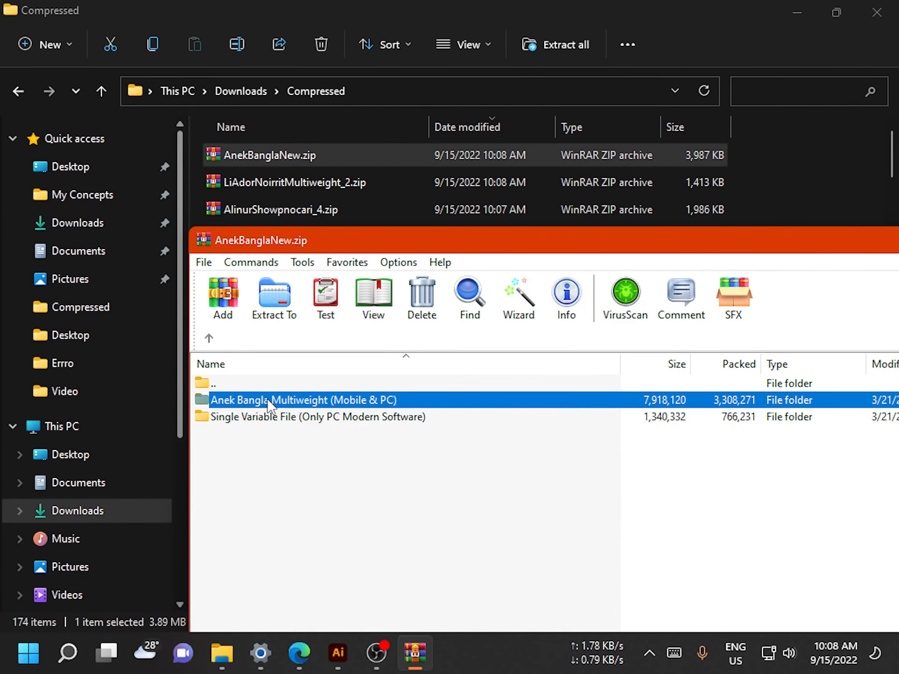
click(317, 418)
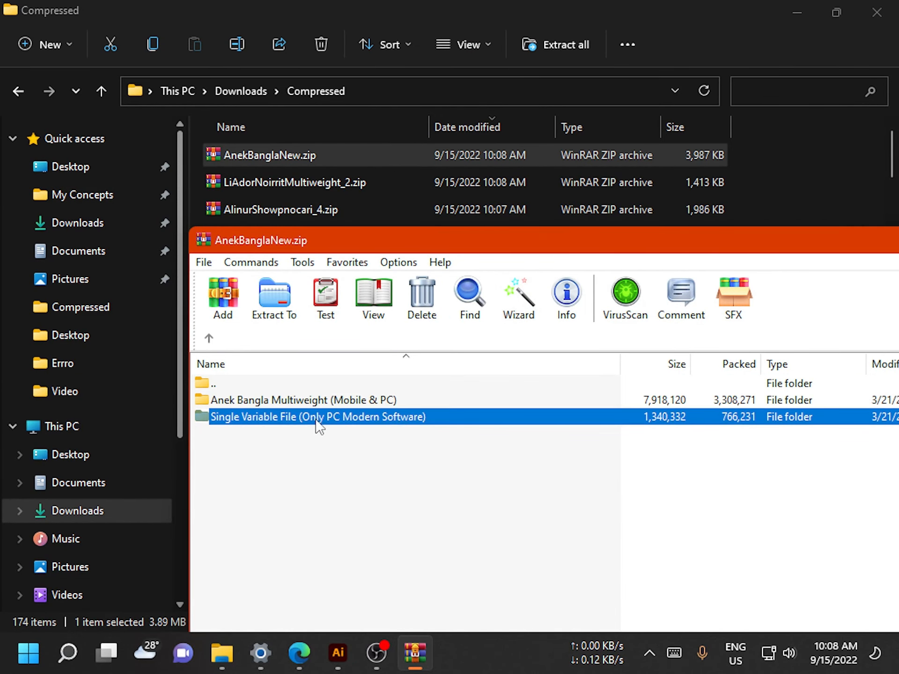
click(273, 403)
double_click(273, 403)
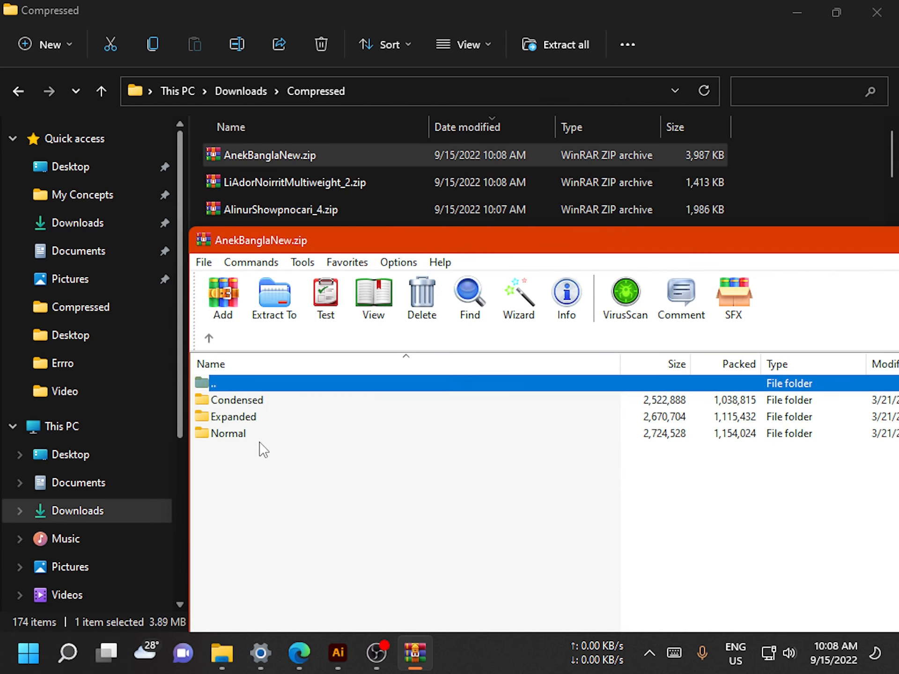
click(208, 337)
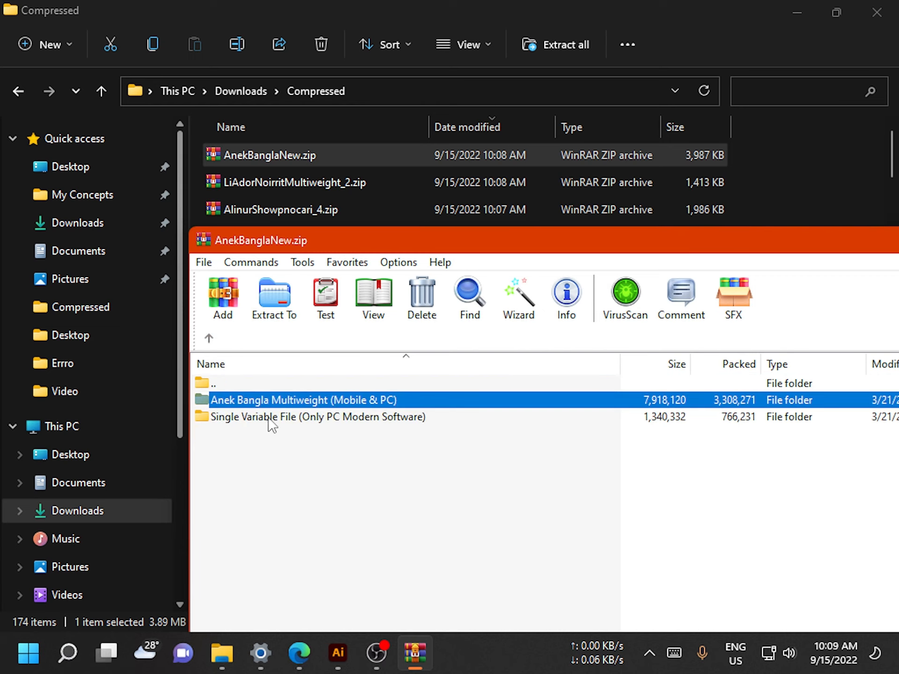
Select the Single Variable File (Only PC Modern Software) folder in the archive
click(272, 417)
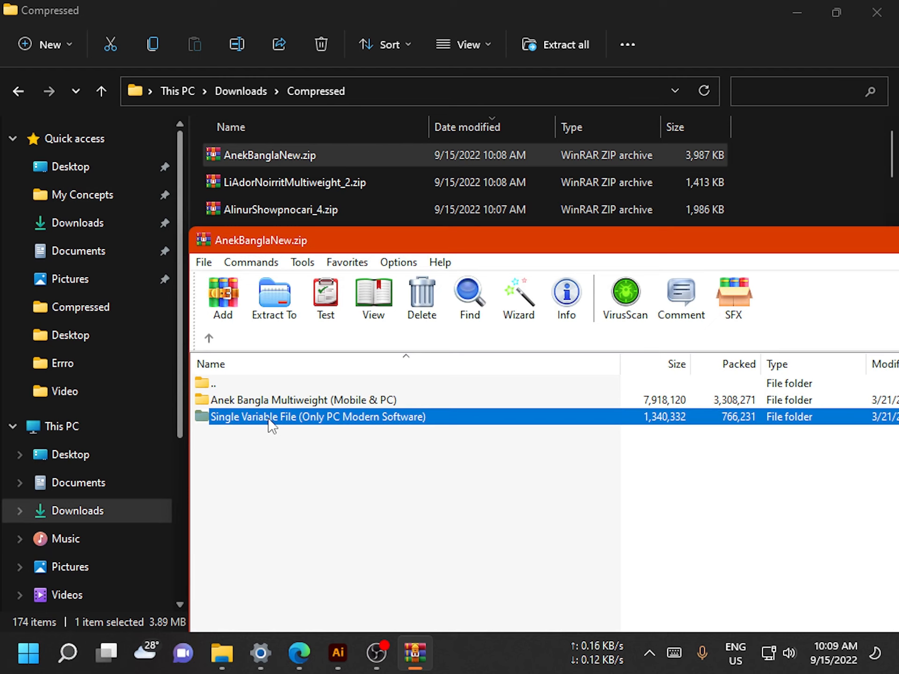
click(295, 445)
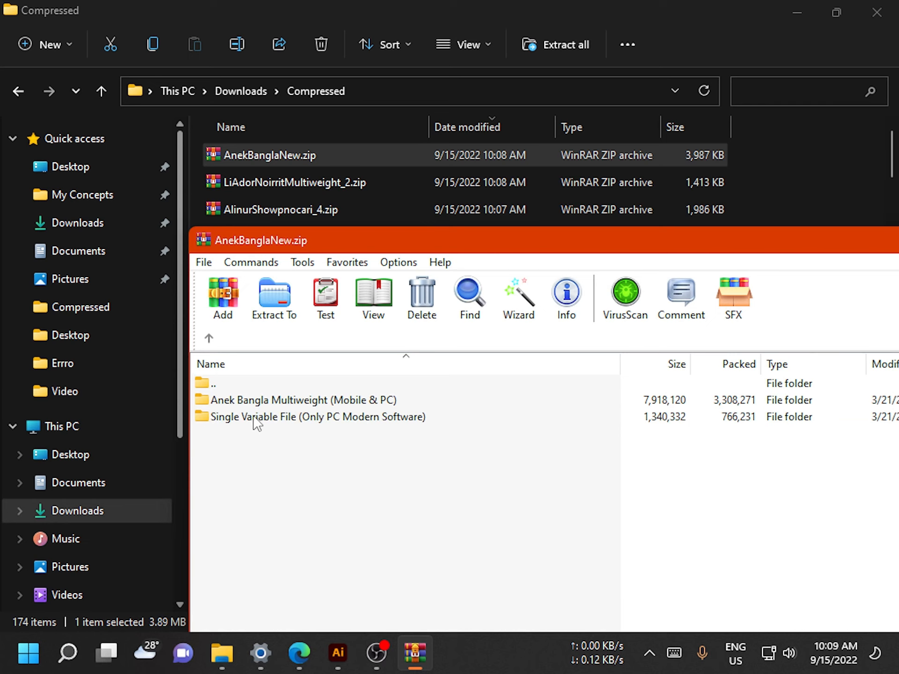
click(253, 414)
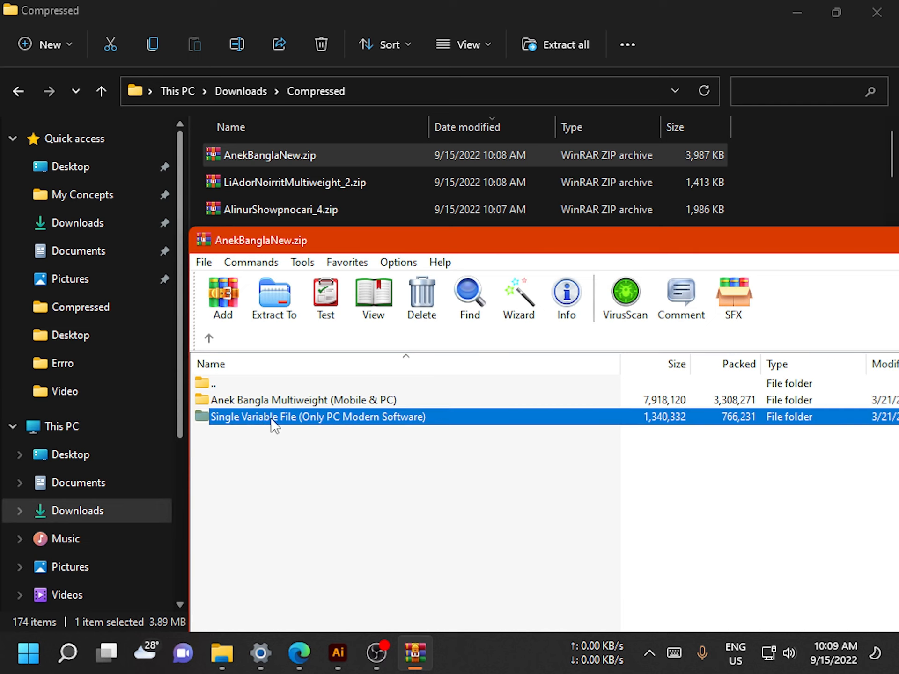
Install AnekBangla[wdth,wght].ttf from the archive's single variable file folder and minimize the font preview
double_click(274, 423)
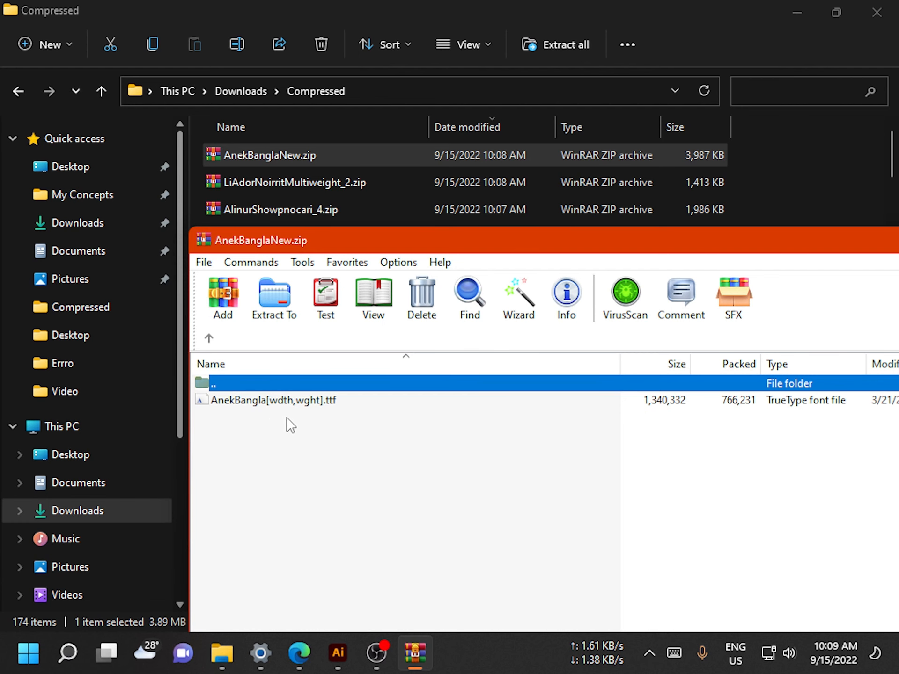
double_click(290, 398)
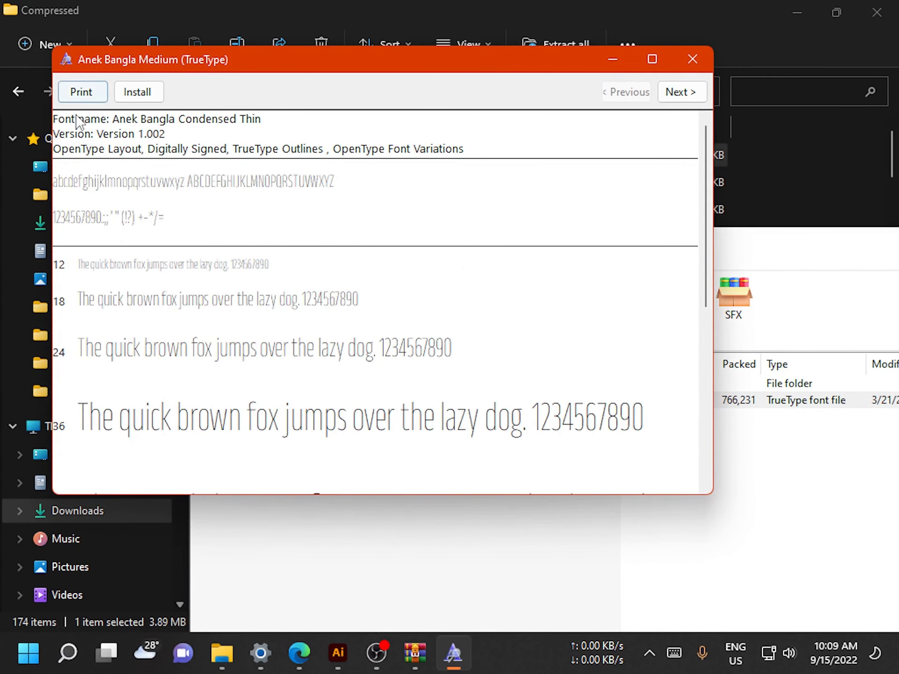
click(137, 92)
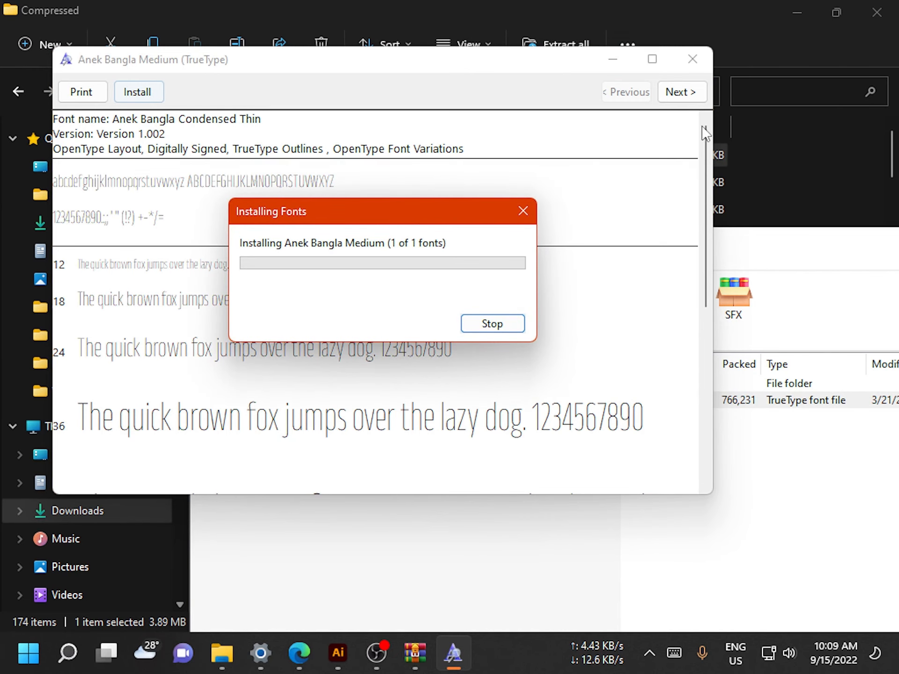
click(613, 61)
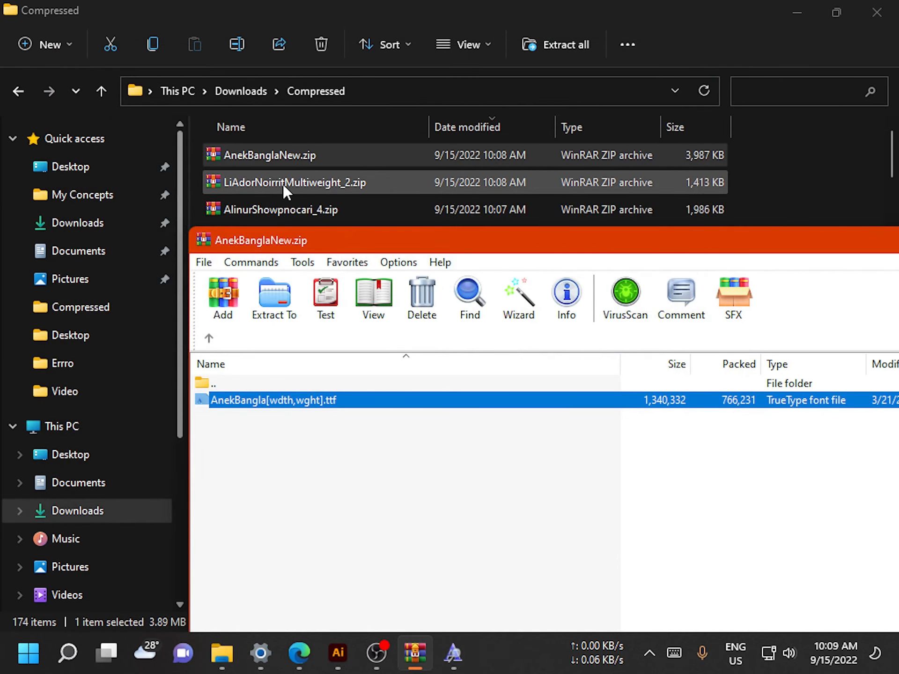
Open LiAdorNoirritMultiweight_2.zip, move its window so the contents are visible, and enter the Variable (Only for Modern PC Software) folder
click(281, 184)
double_click(282, 183)
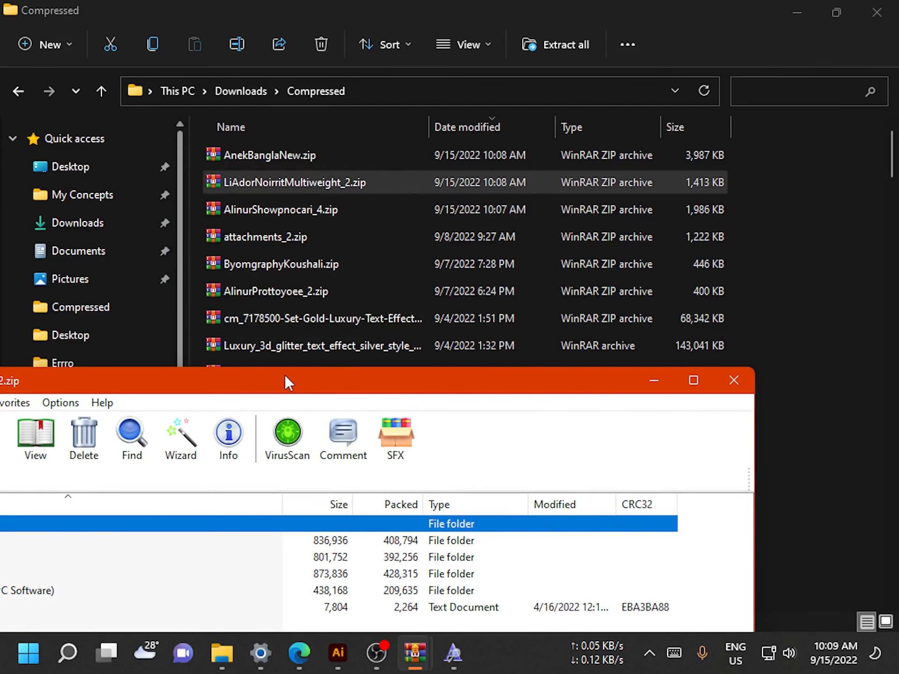
drag(284, 375, 529, 218)
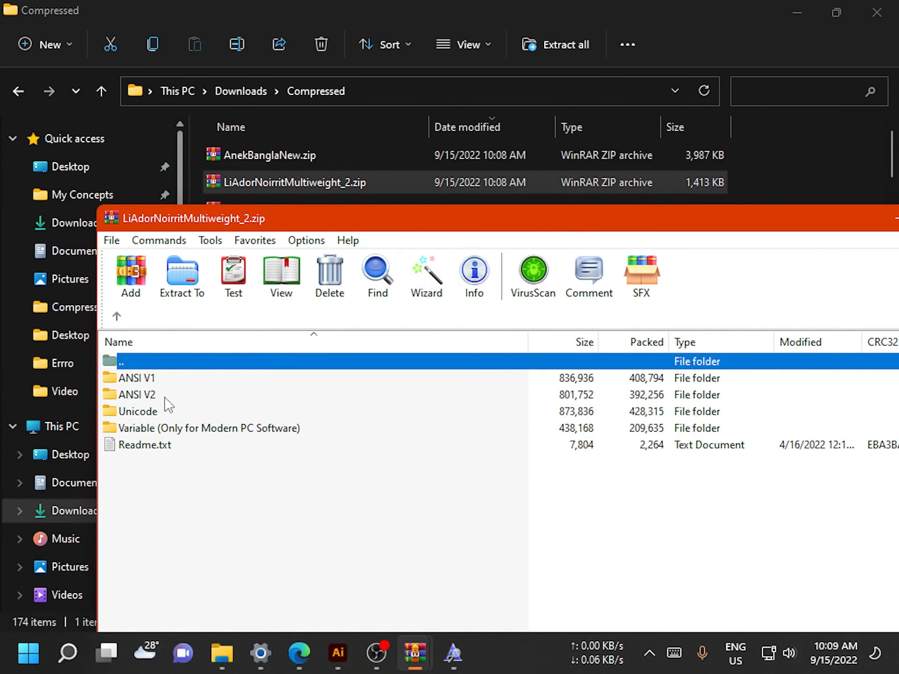
click(169, 431)
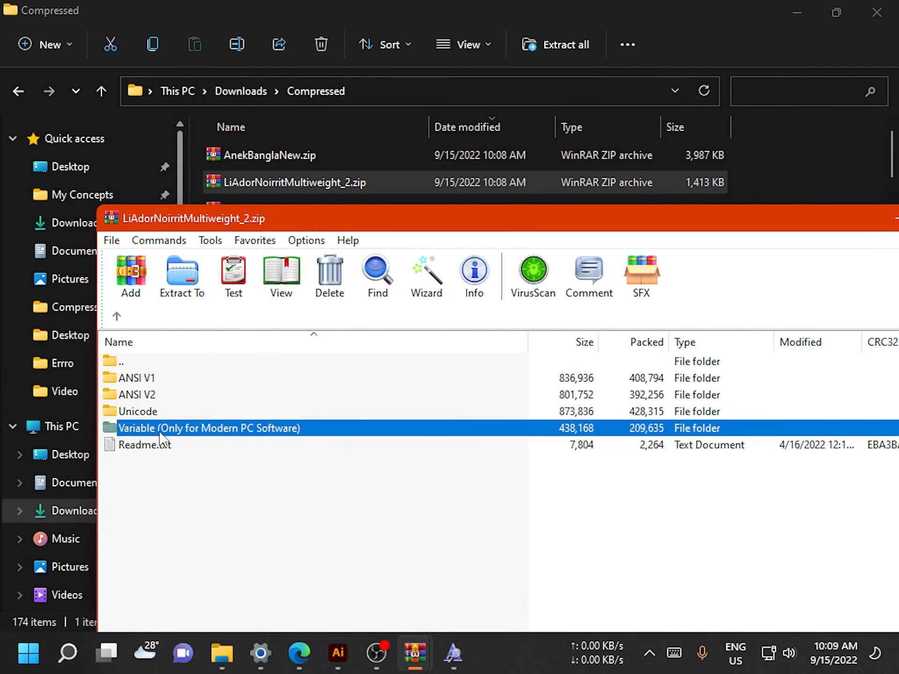
double_click(199, 429)
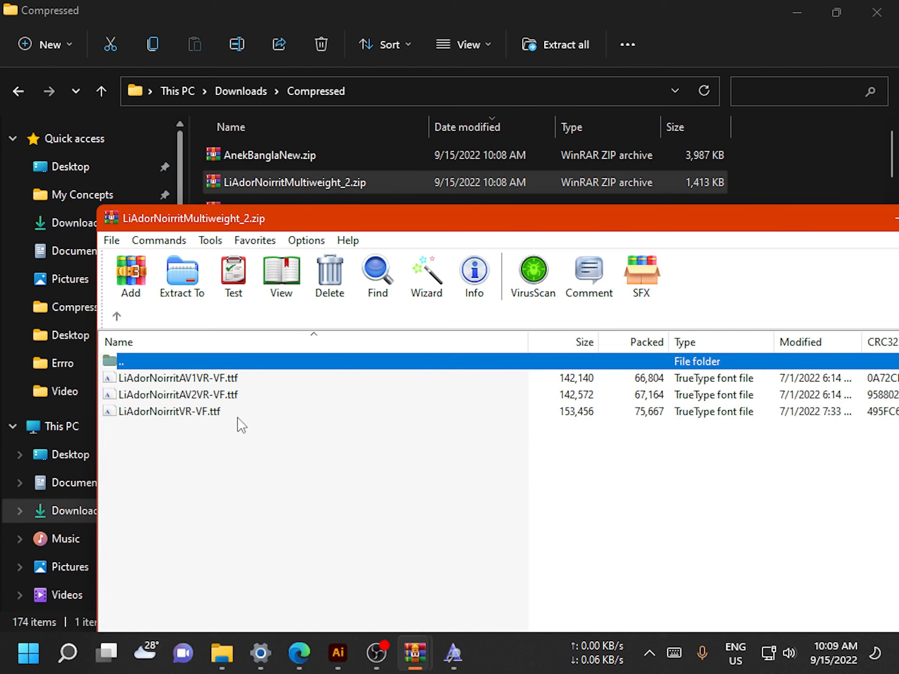
Look over the three variable font files, install LiAdorNoirritVR-VF.ttf and close its font preview
click(110, 414)
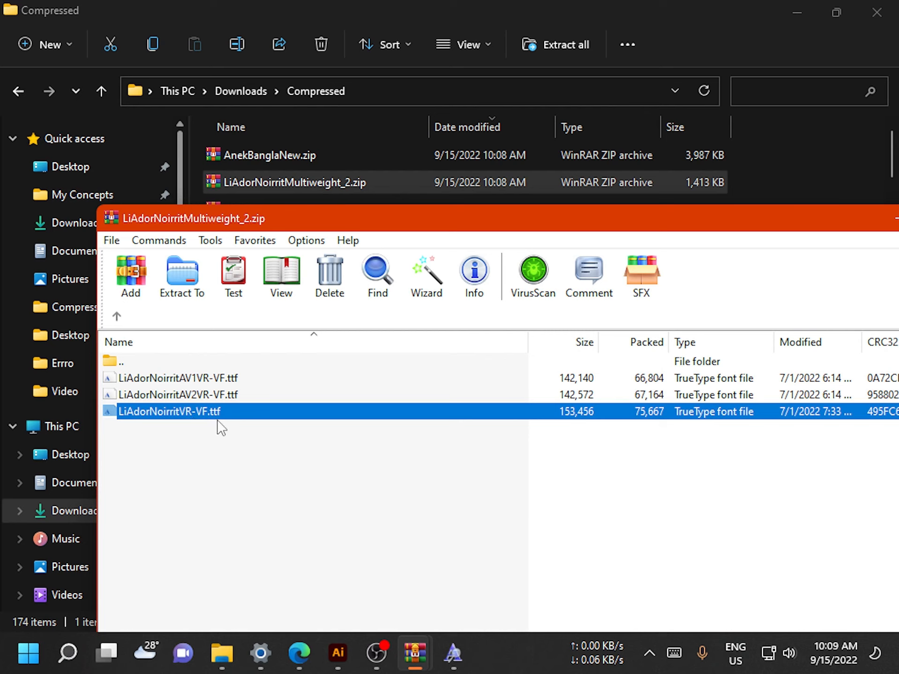
click(210, 380)
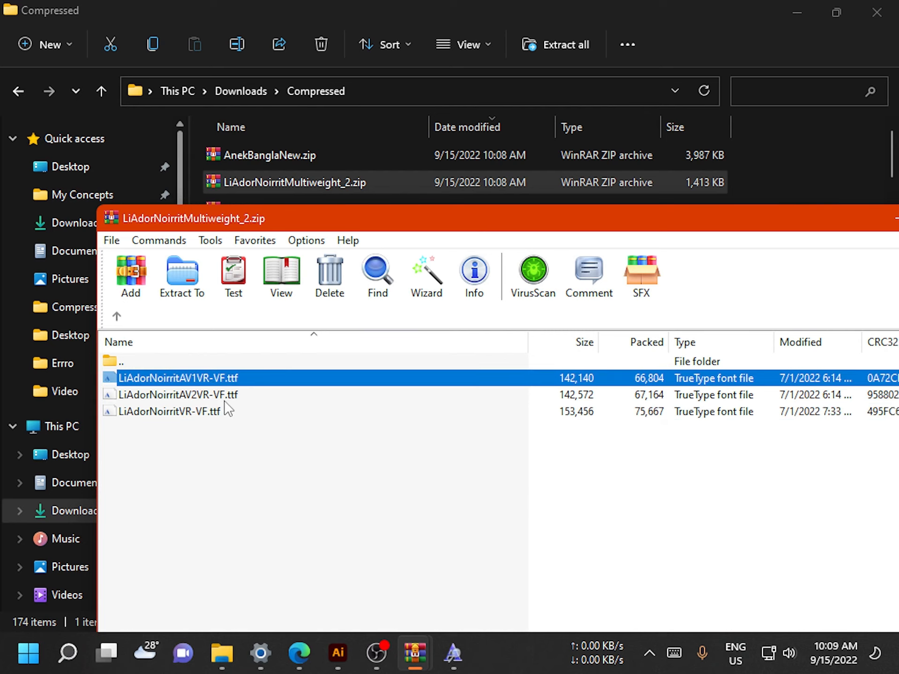
click(218, 395)
click(221, 413)
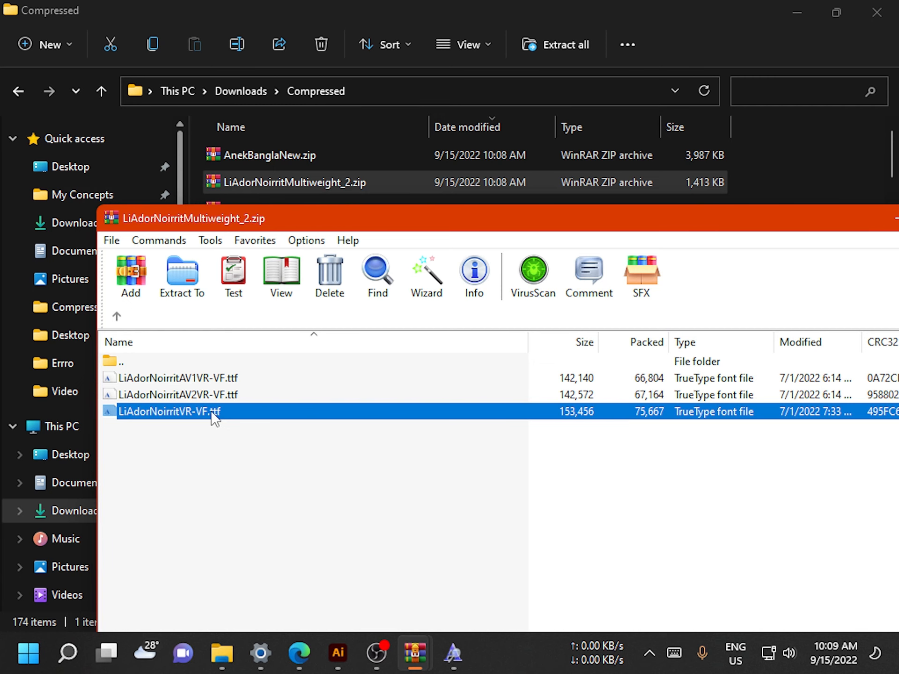
double_click(212, 413)
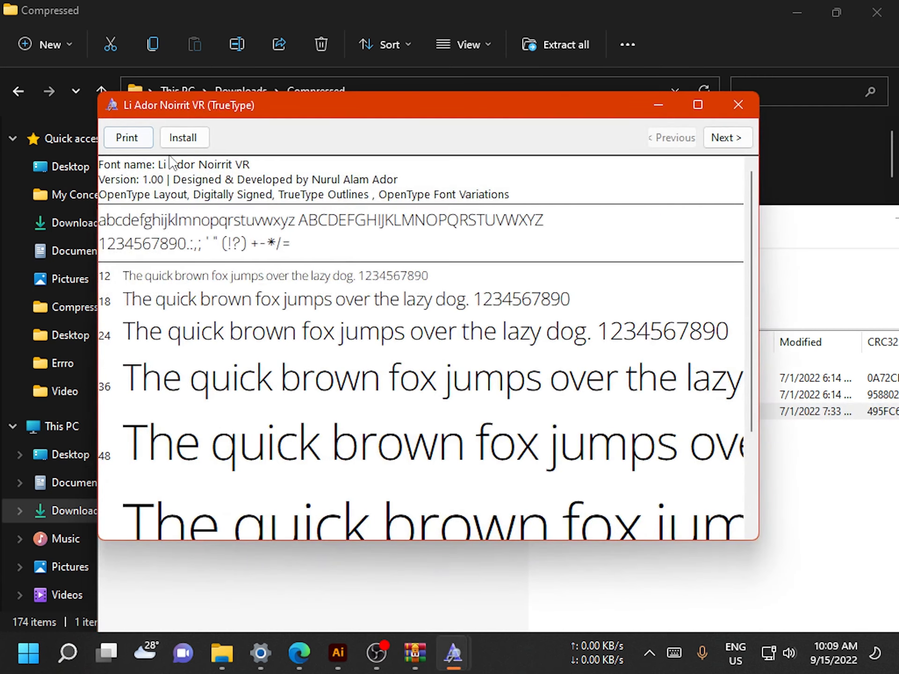
click(183, 138)
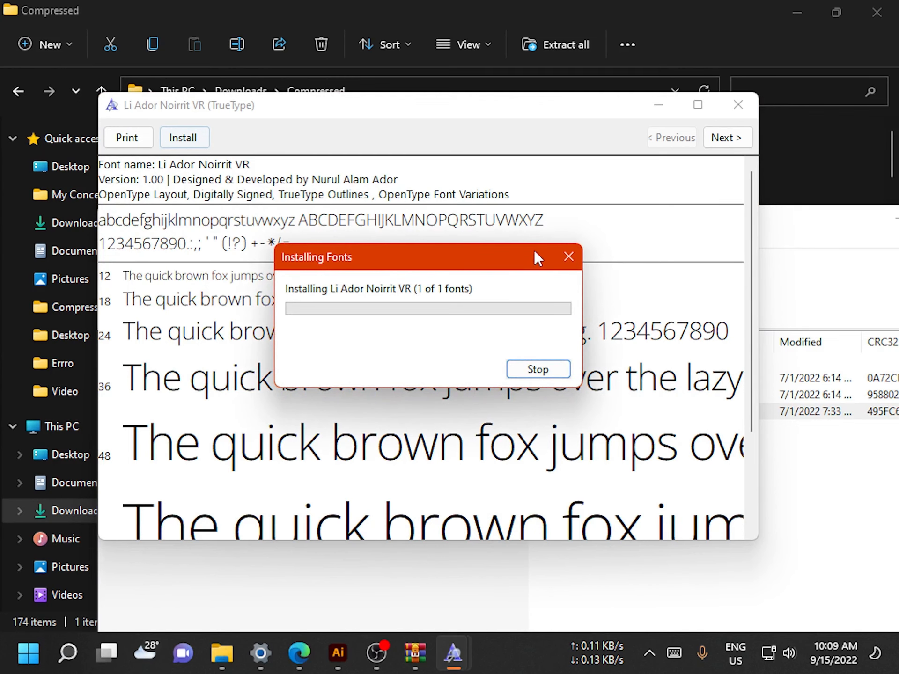
click(738, 105)
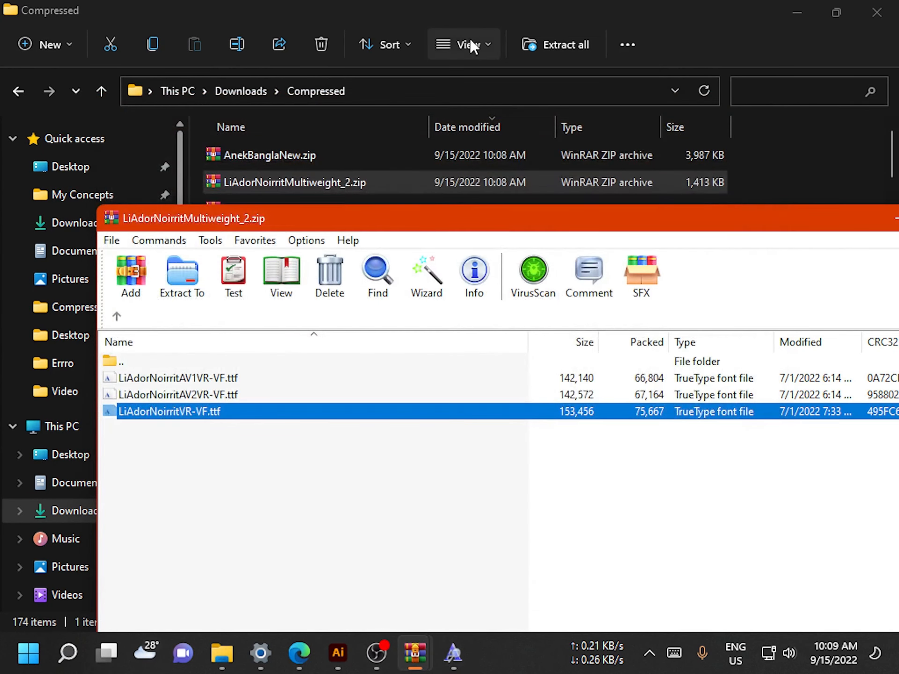
Open AlinurShowpnocari_4.zip from the Compressed folder and enter its Variable (Only for Modern PC Software) folder
key(Escape)
click(281, 209)
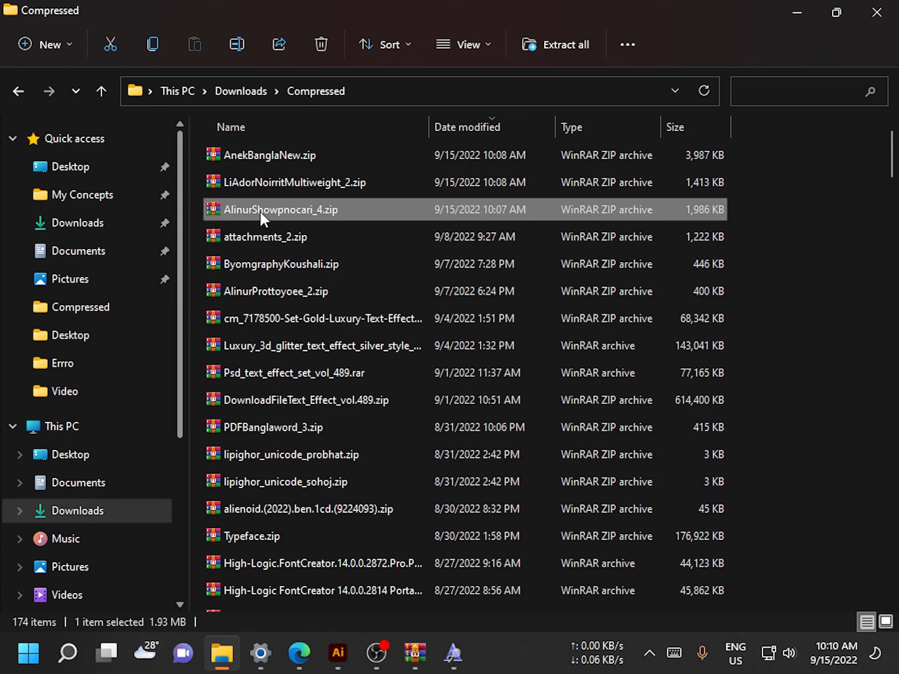
double_click(277, 209)
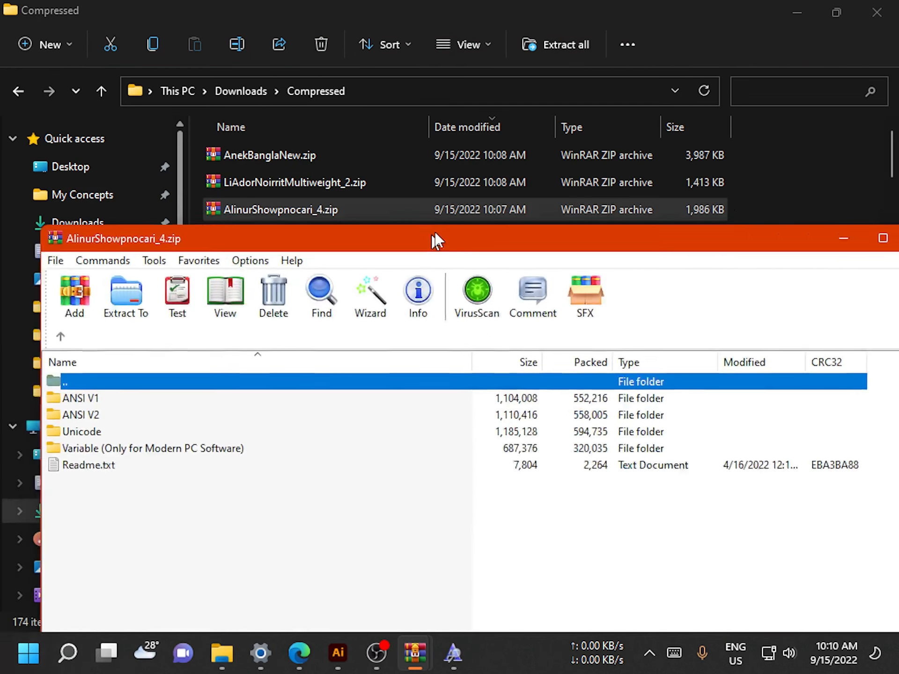
click(87, 429)
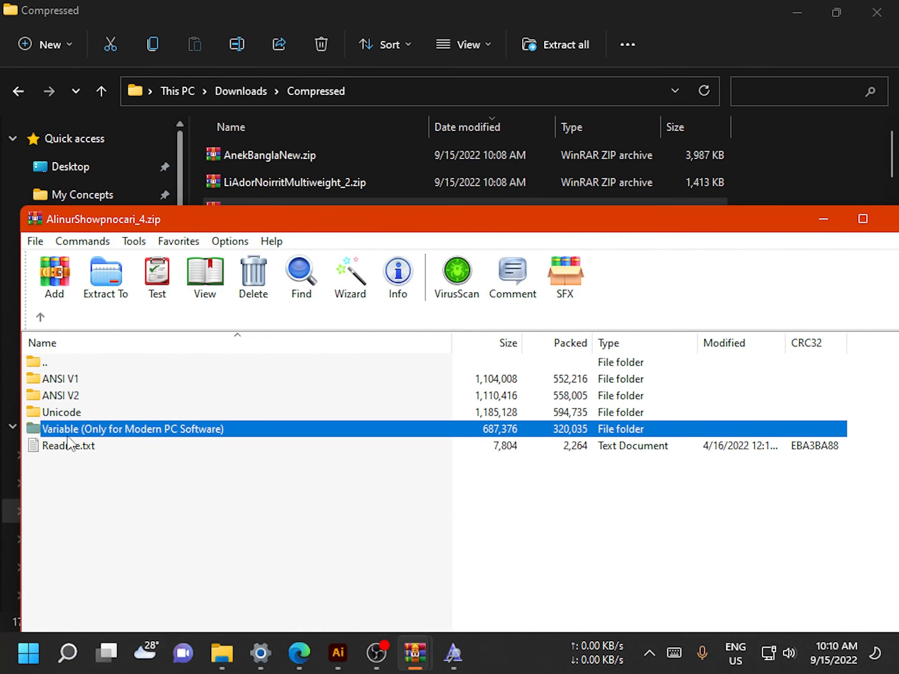
double_click(127, 432)
Open the Unicode variable font LiAlinurShowpnocariUnicode-VF.ttf and install it
click(140, 486)
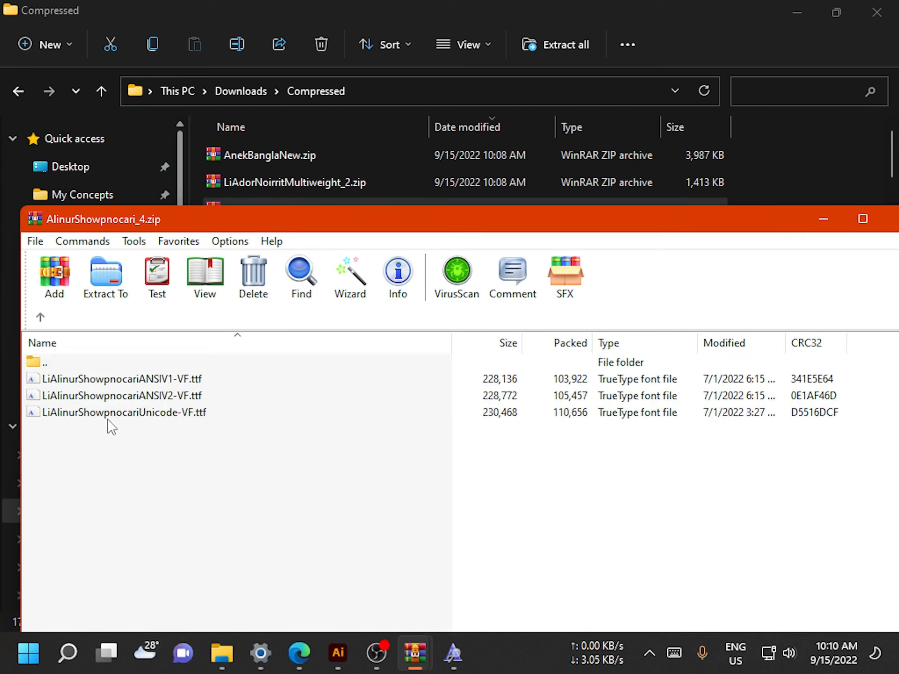
click(33, 415)
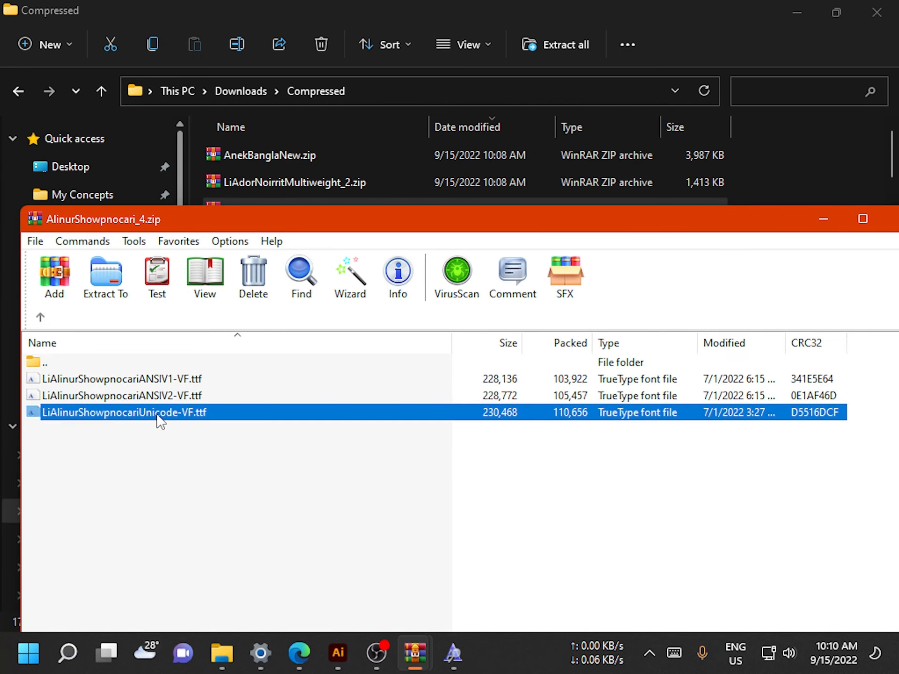
double_click(196, 413)
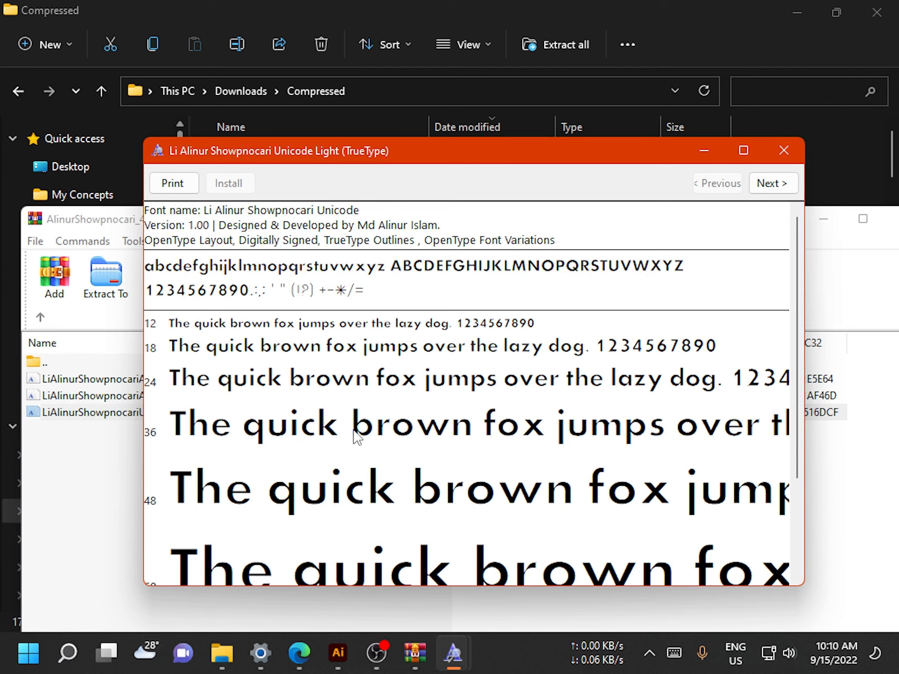
Switch to Adobe Illustrator, place a text object on the artboard and set its font to Anek Bangla Medium
click(338, 653)
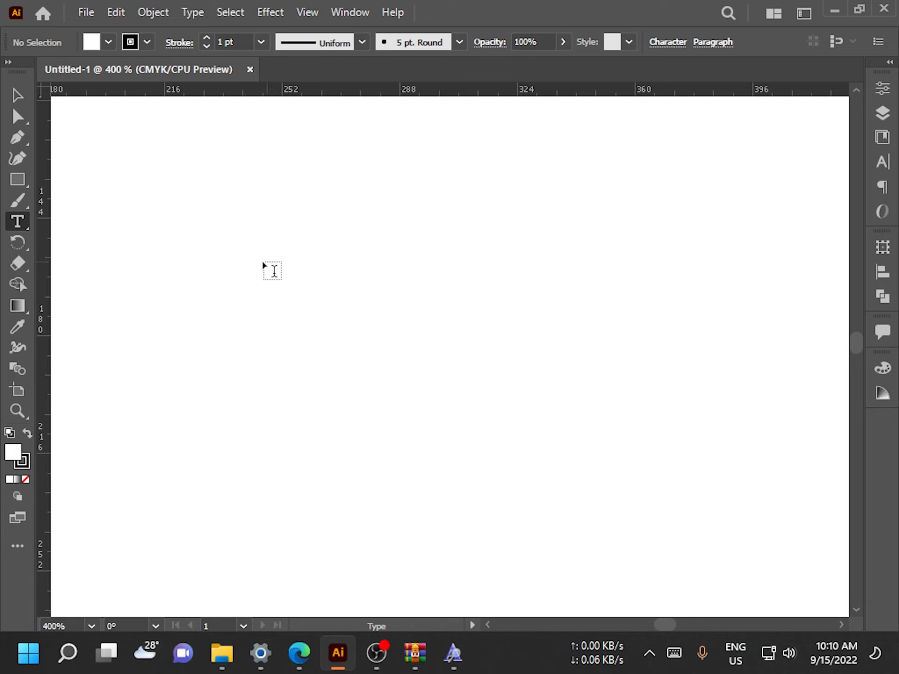
drag(219, 267, 189, 237)
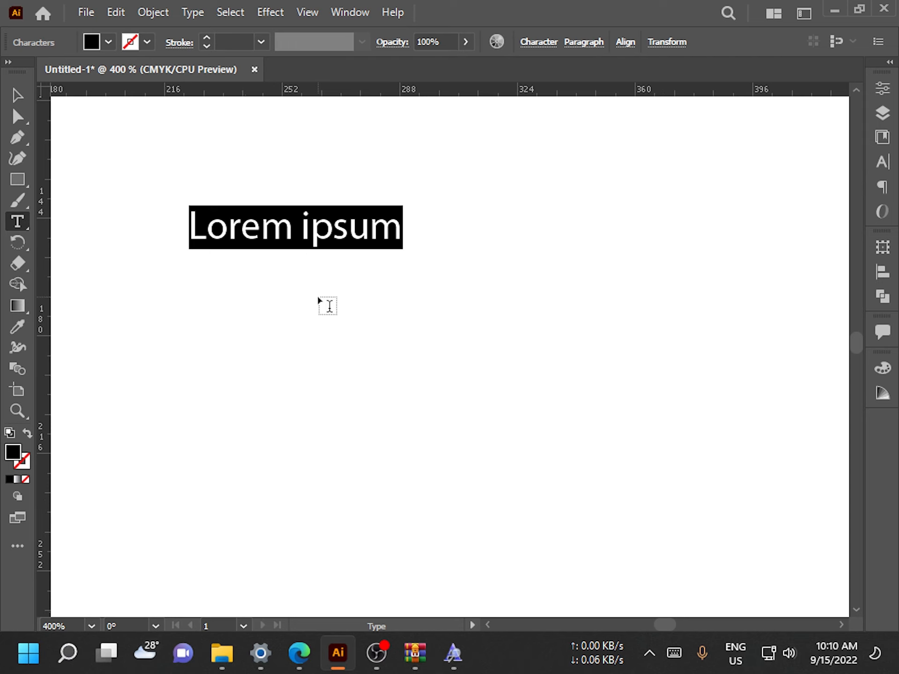
click(533, 41)
click(545, 72)
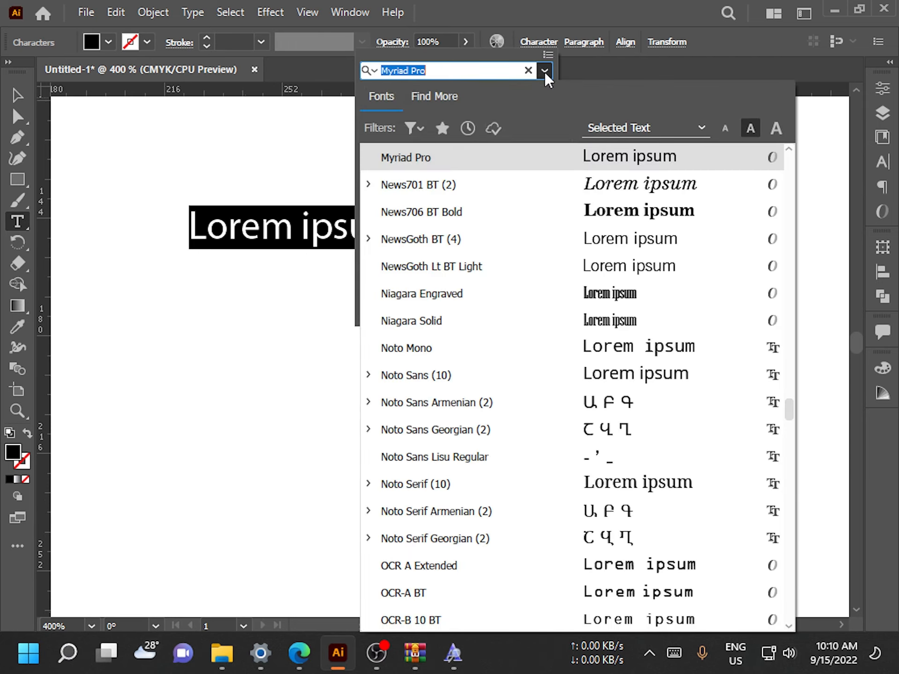
text(a)
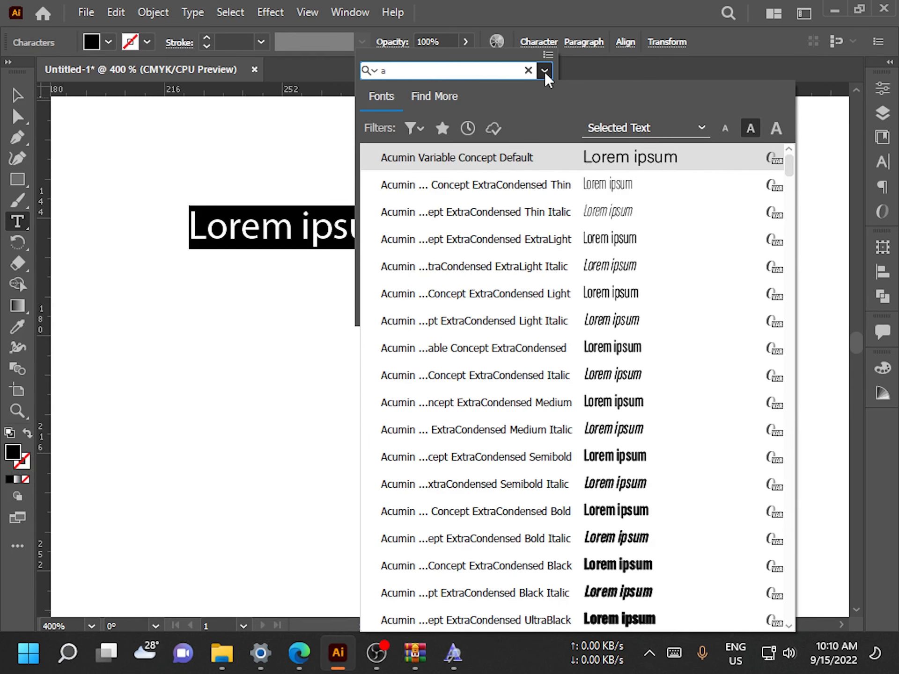
text(nek)
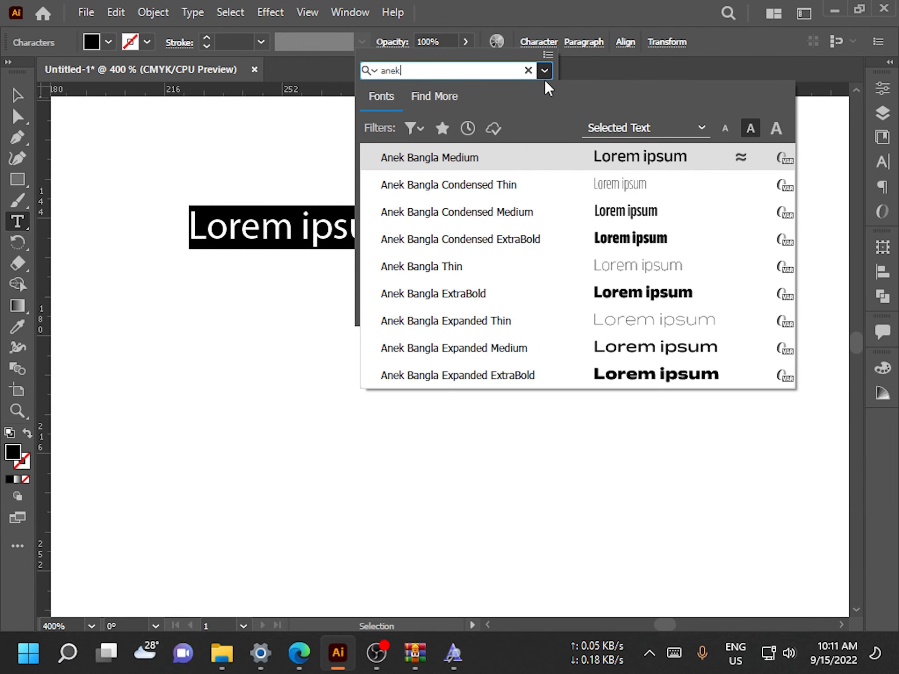
click(547, 156)
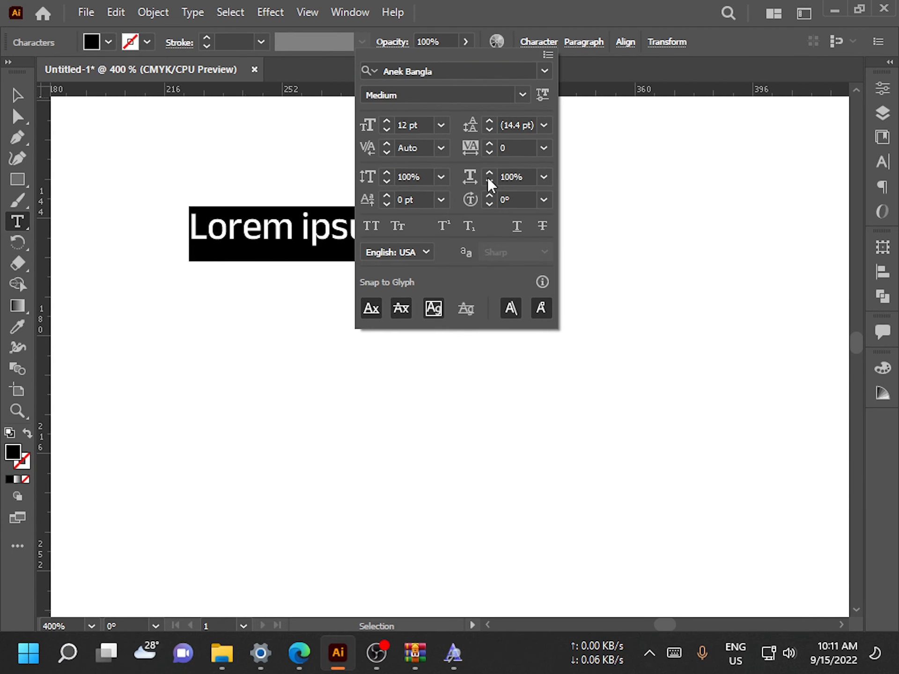
click(630, 56)
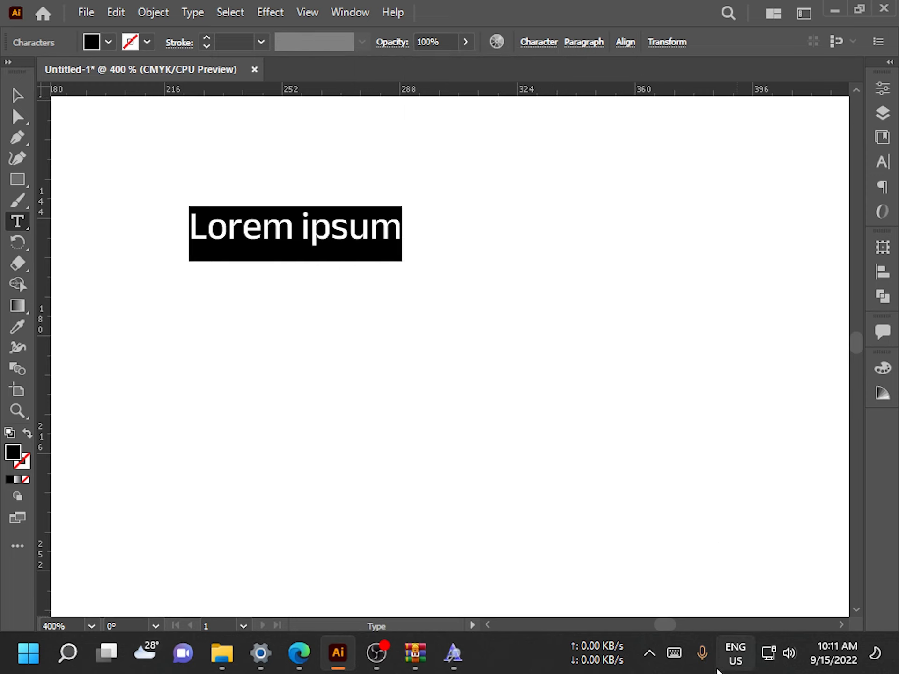
Replace the placeholder with "বাংলা ভেরিয়েবল ফন্ট" using the Lipighor UNICODE Jatiyo IN keyboard layout, and move the text down and to the left
click(735, 661)
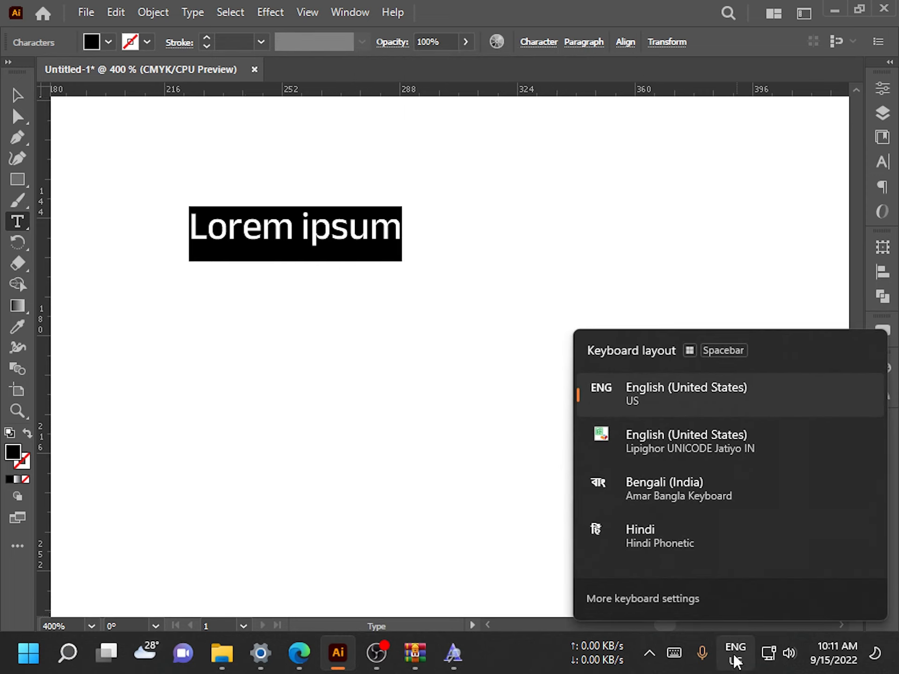
click(717, 453)
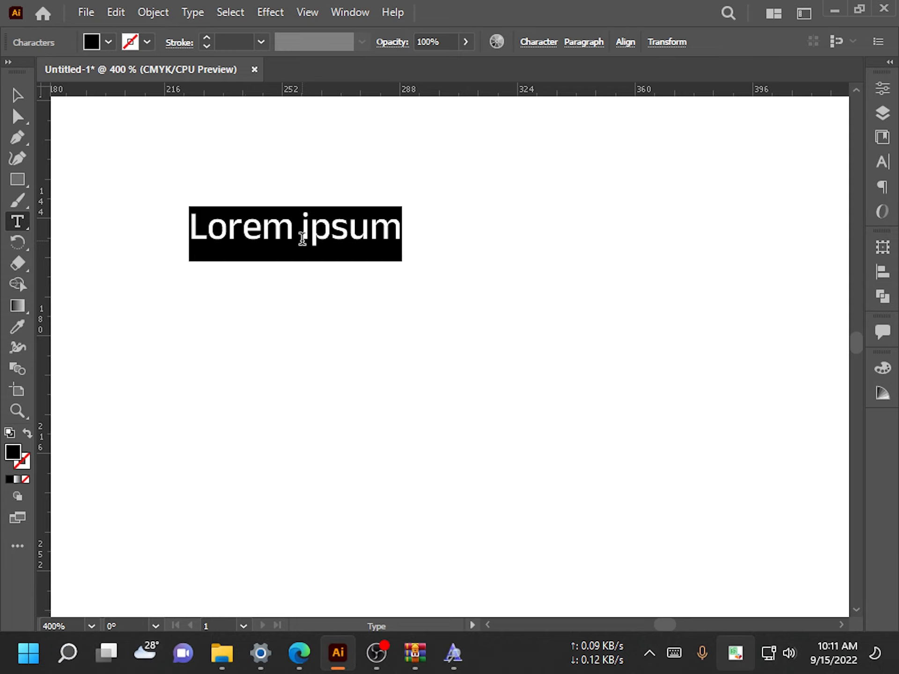
key(BackSpace)
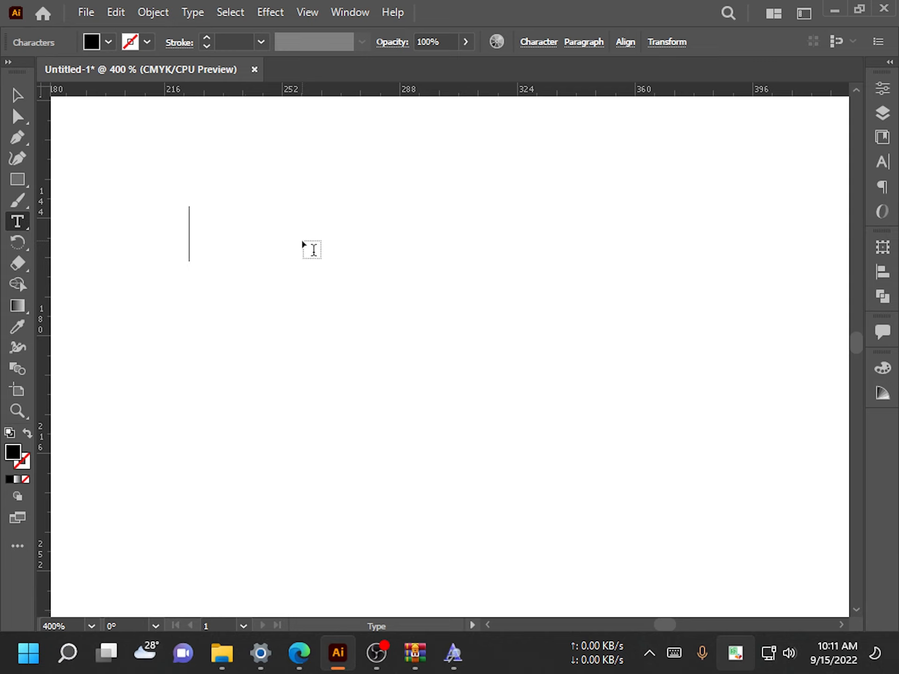
text(বা)
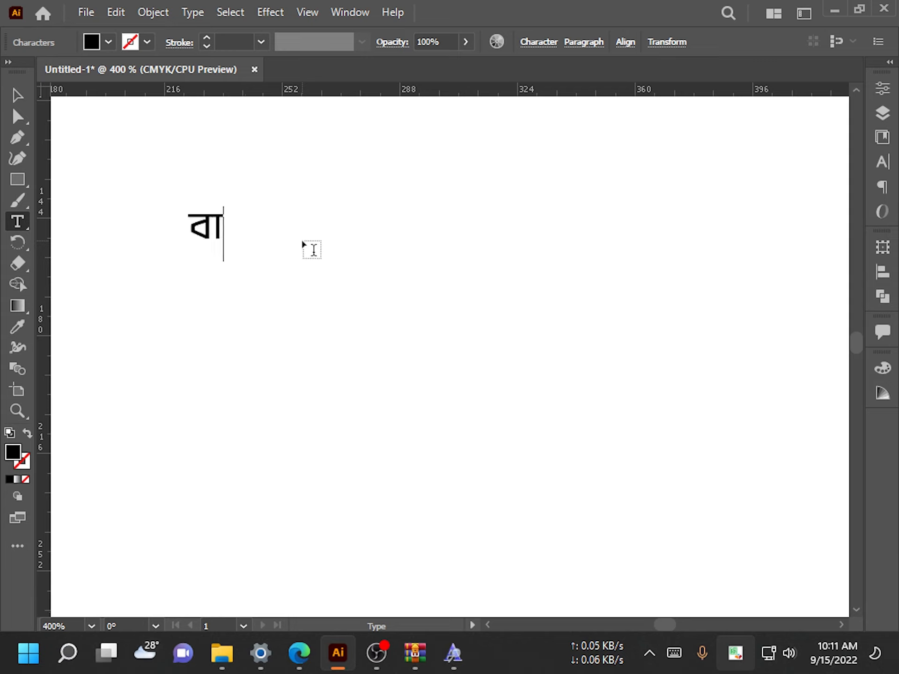
text(ংলা ভ)
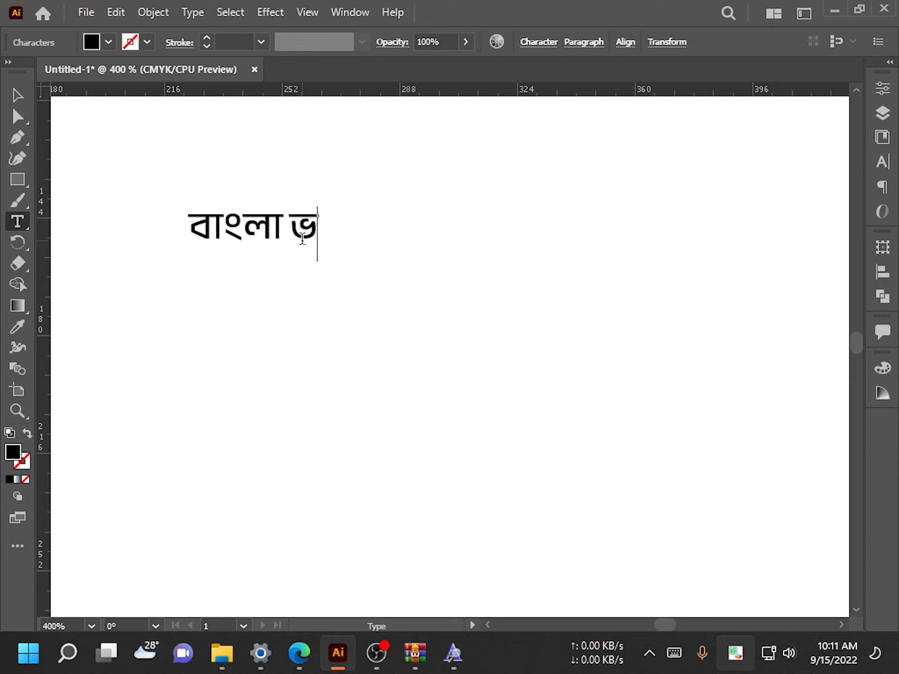
text(েরিয়েব)
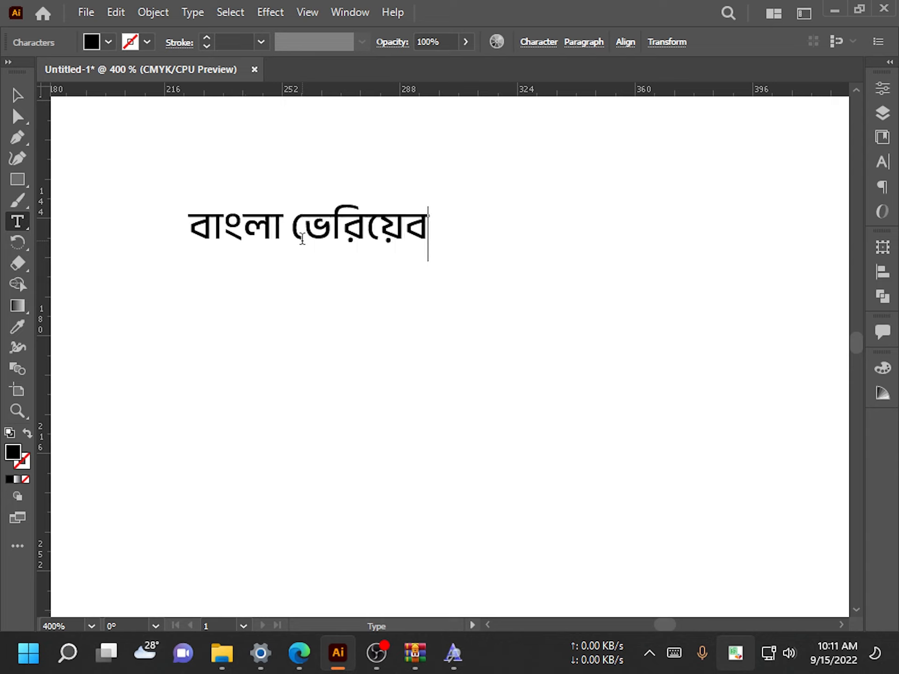
text(ল)
text( ফন্ট)
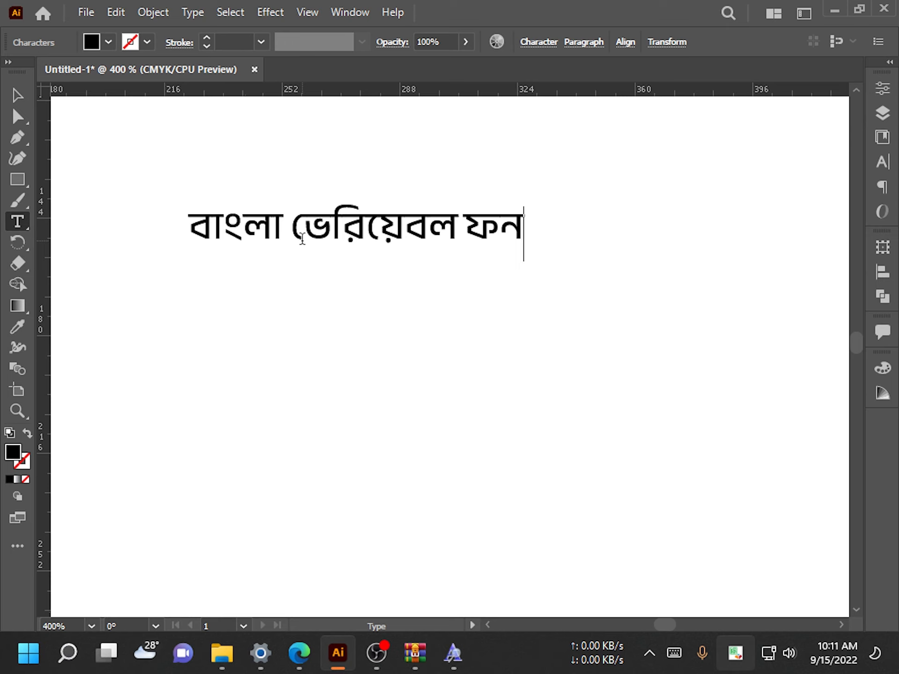
key(Escape)
drag(359, 262, 259, 312)
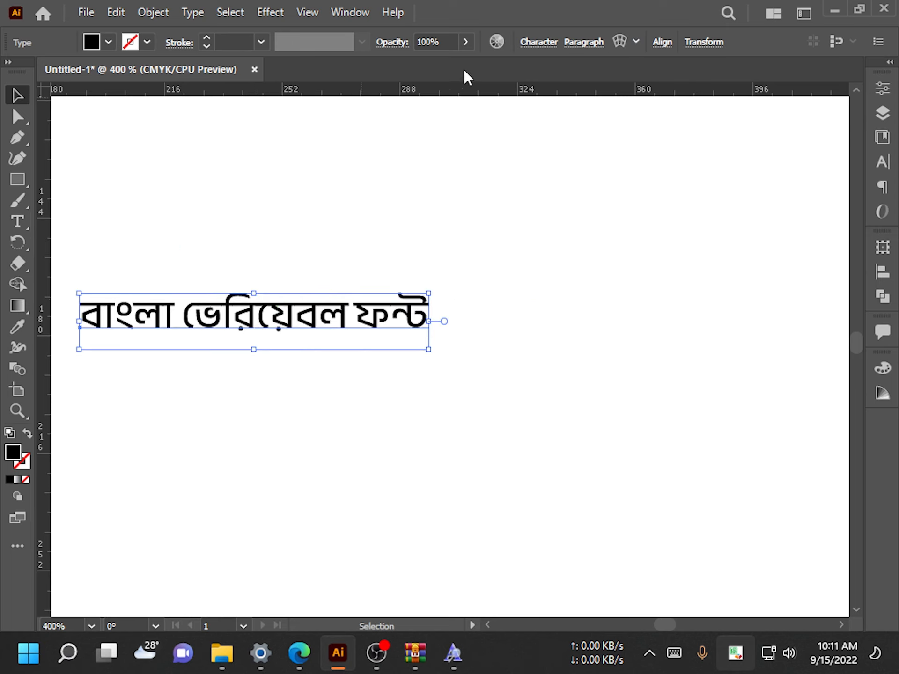
Try a variable font weight of 373 on the Anek Bangla text "বাংলা ভেরিয়েবল ফন্ট", and set the weight to exactly 450
click(531, 44)
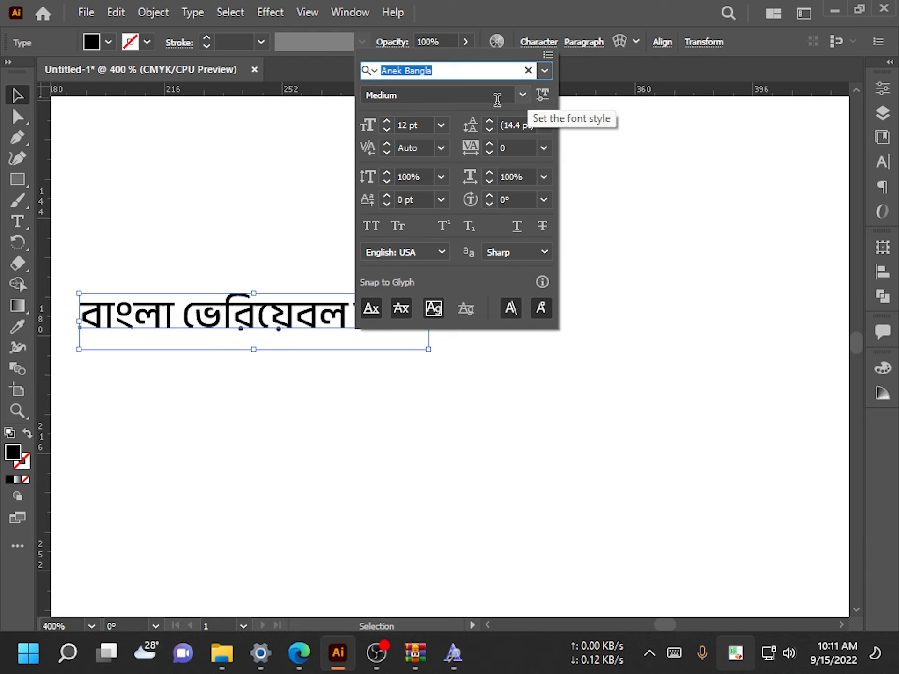
click(523, 95)
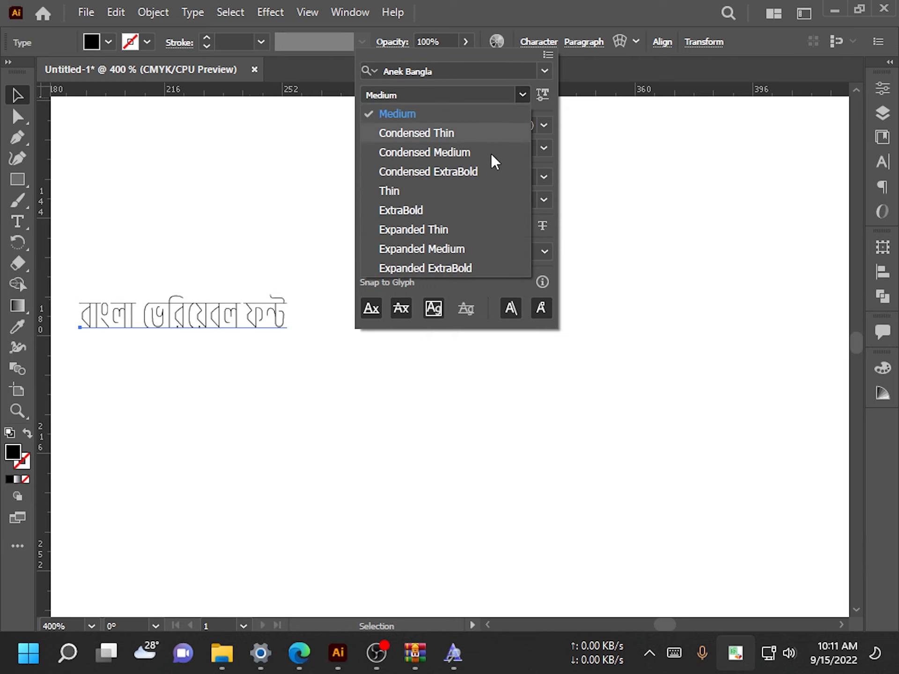
click(543, 94)
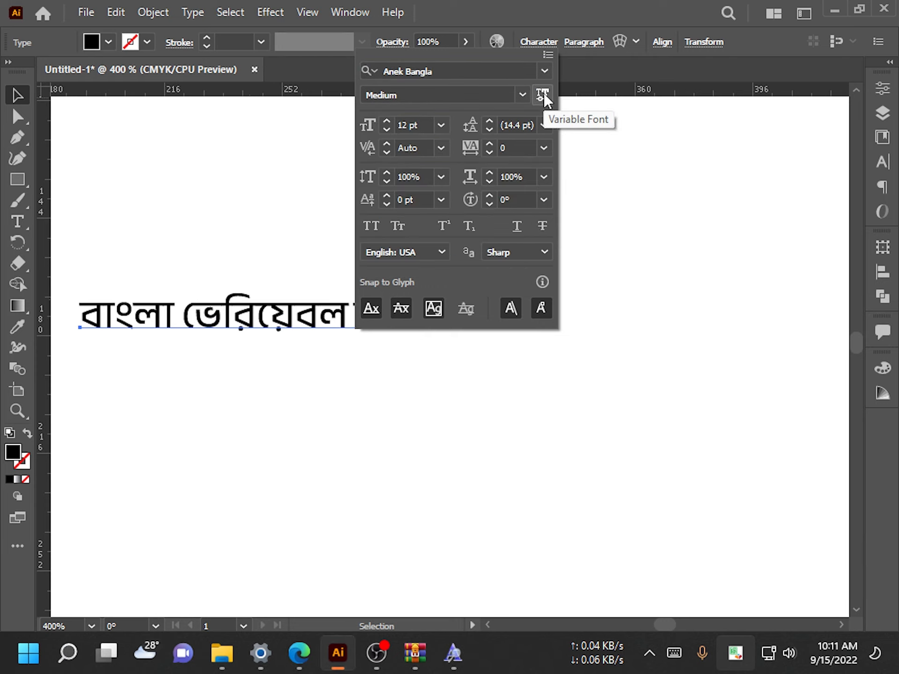
click(543, 94)
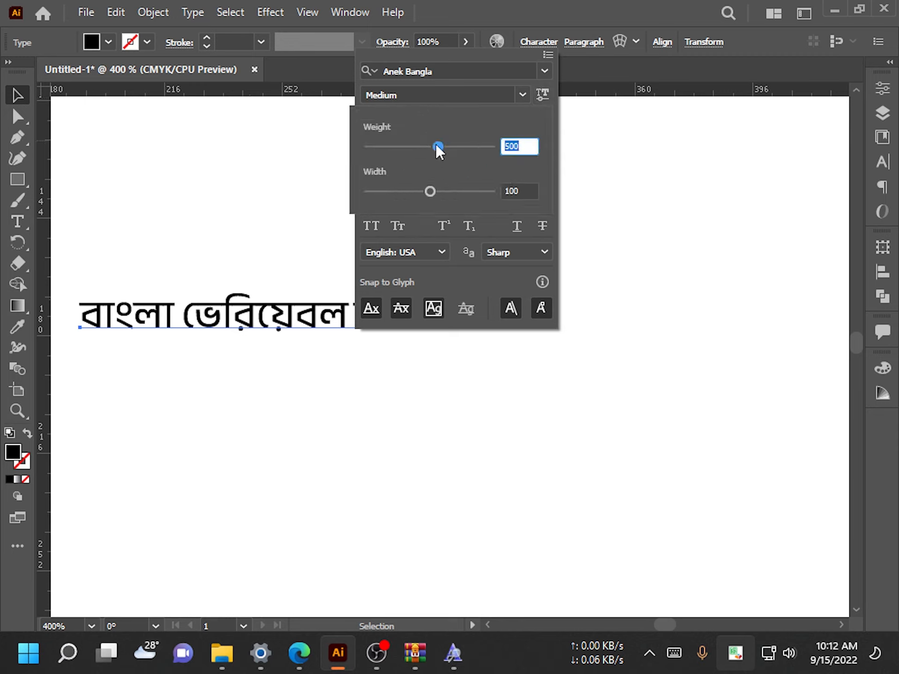
drag(438, 142, 416, 151)
click(525, 146)
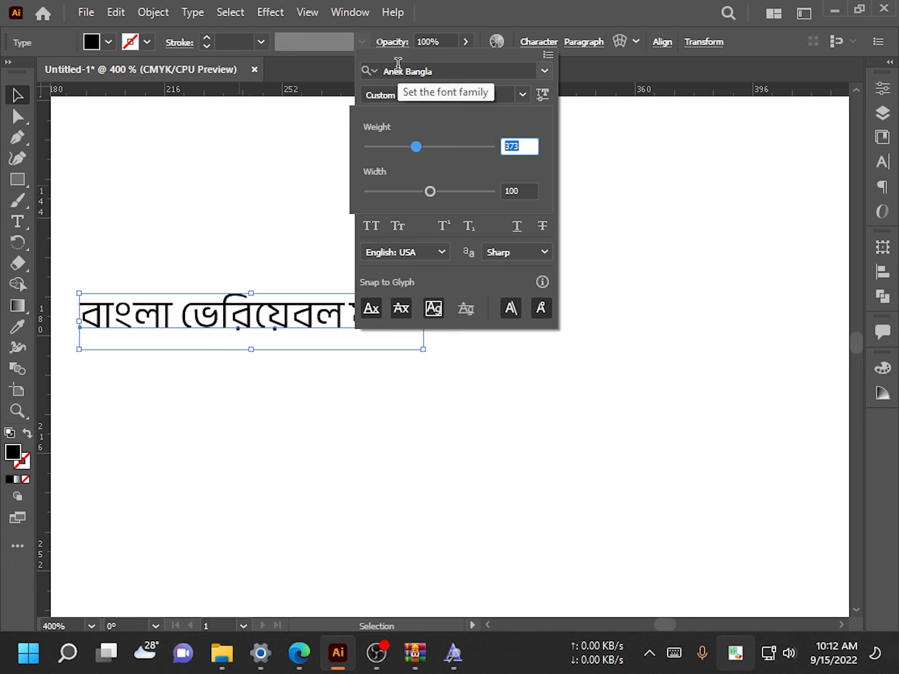
text(450)
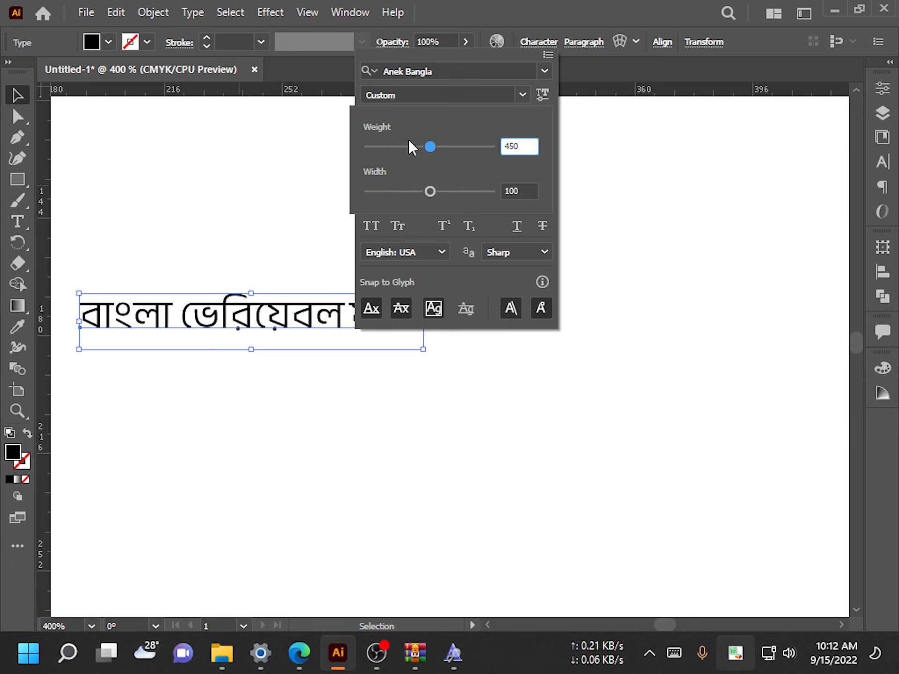
key(Return)
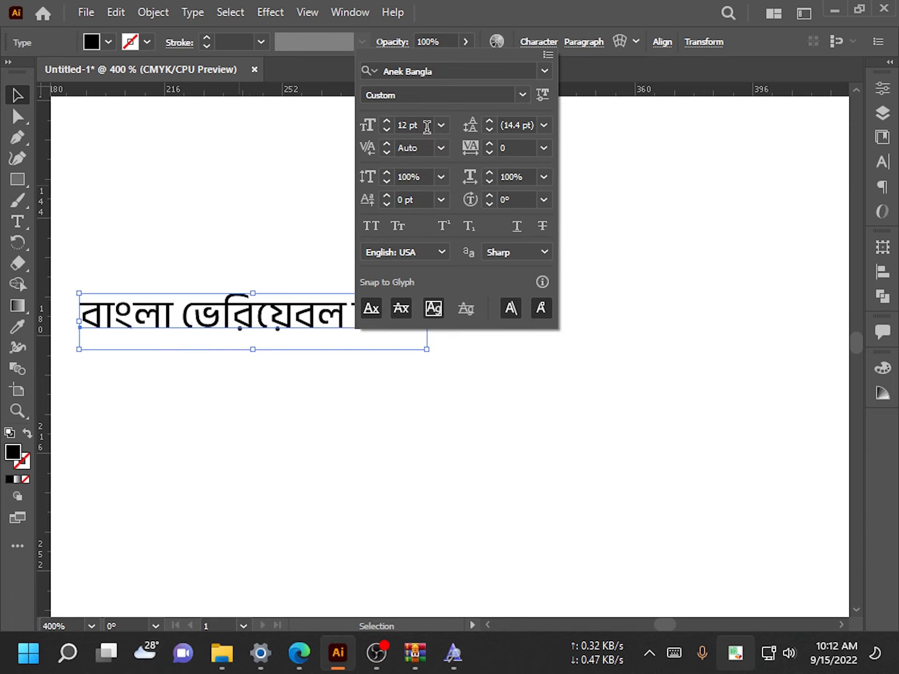
click(197, 337)
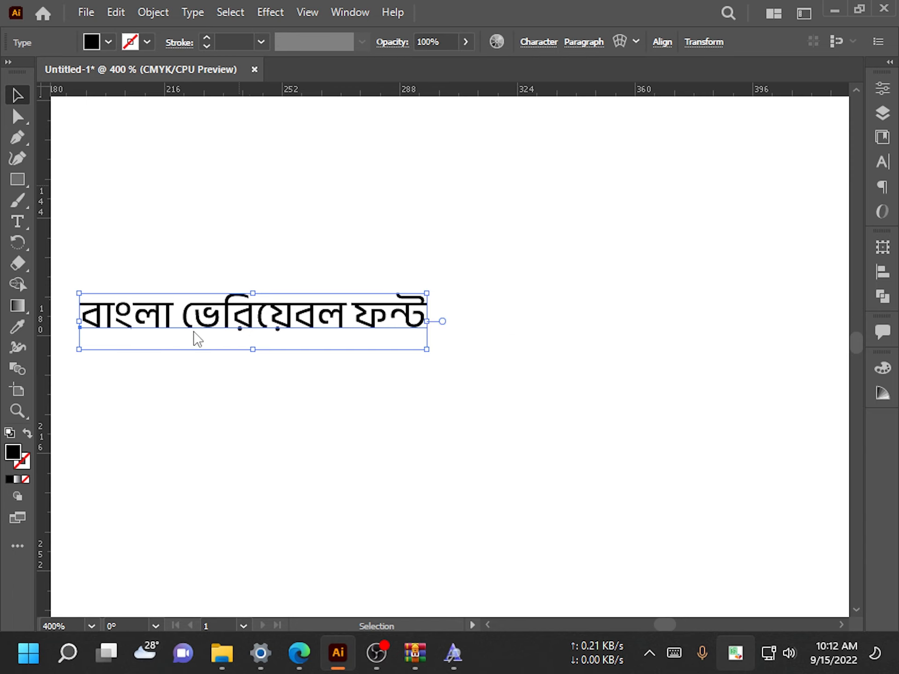
Open the variable font weight and width settings for the Bangla text again
click(543, 42)
click(543, 95)
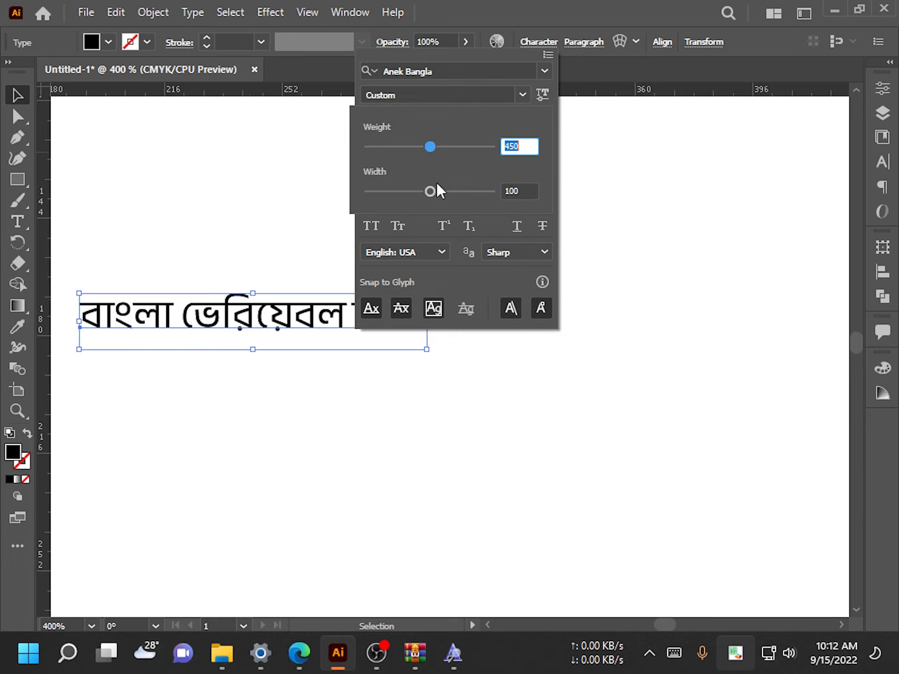